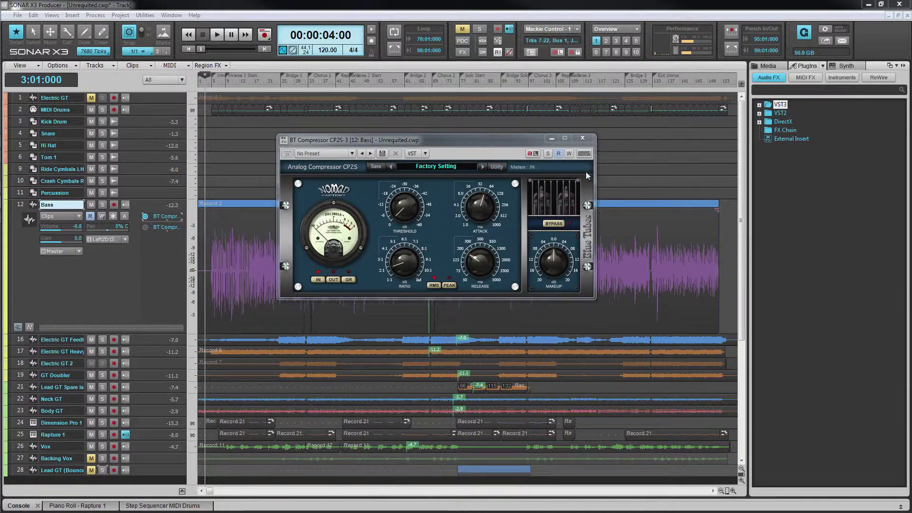
# Look through the Nomad Factory plug-ins in the VST2 folder and hide the browser.
pyautogui.click(461, 140)
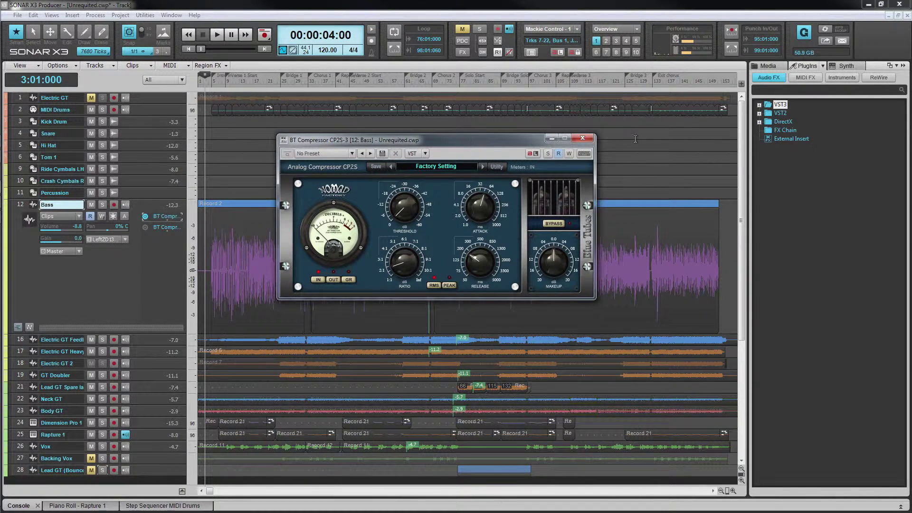
pyautogui.click(759, 113)
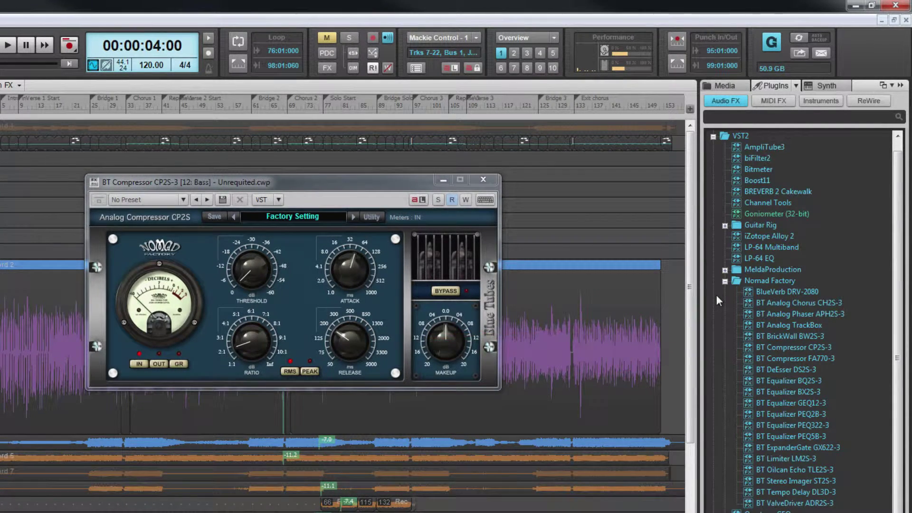
pyautogui.press('b')
# Review the BT Compressor CP2S-3's built-in preset list, its Utility options and its attack setting.
pyautogui.click(300, 220)
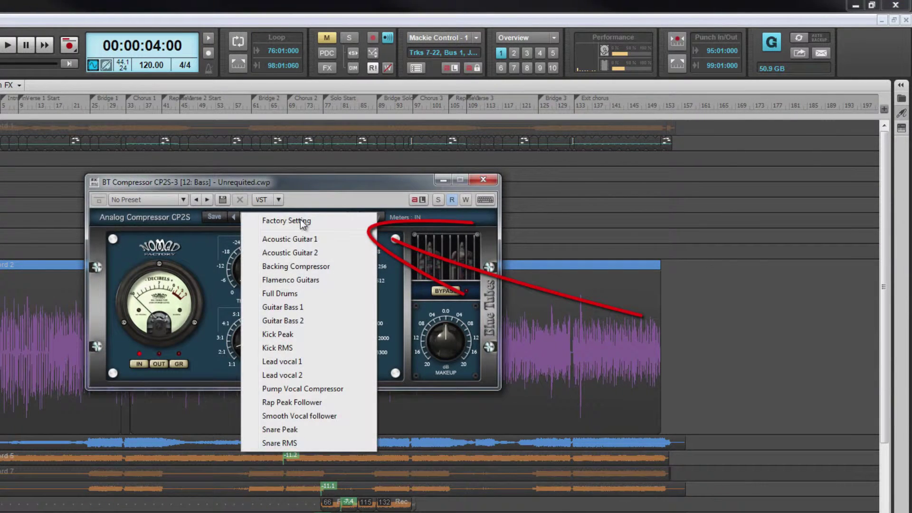
pyautogui.click(347, 195)
pyautogui.click(369, 217)
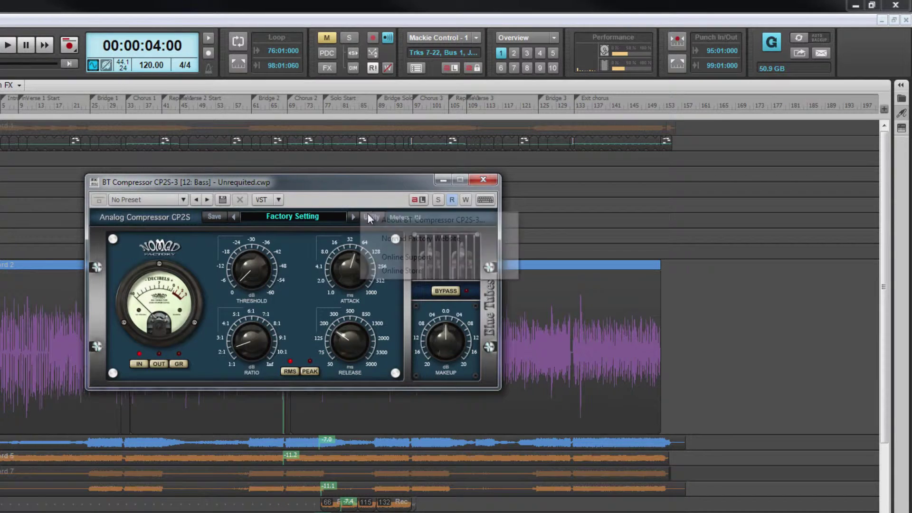
pyautogui.click(369, 201)
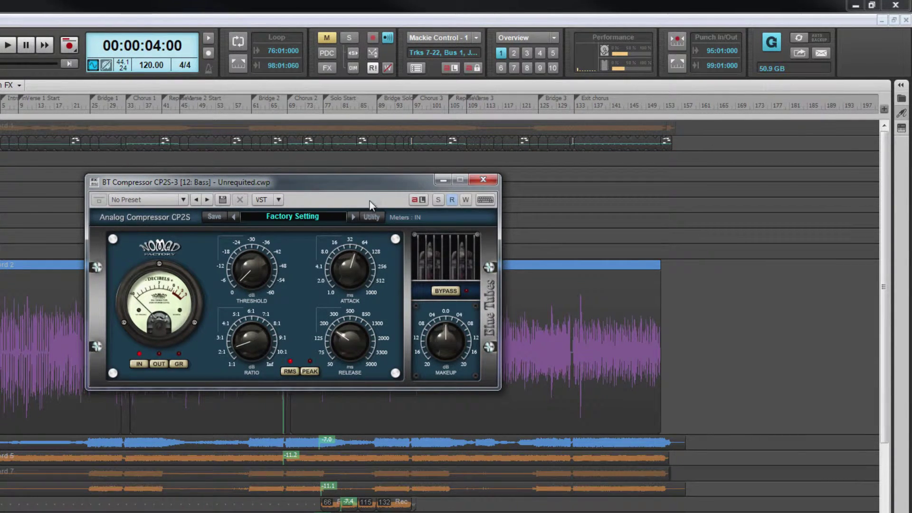
pyautogui.moveTo(358, 265)
pyautogui.mouseDown()
pyautogui.moveTo(356, 286)
pyautogui.moveTo(355, 274)
pyautogui.mouseUp()
# Open the Bass track's BT Compressor FA770-3, align its window directly beneath the CP2S-3 window, and close it.
pyautogui.click(9, 281)
pyautogui.doubleClick(10, 316)
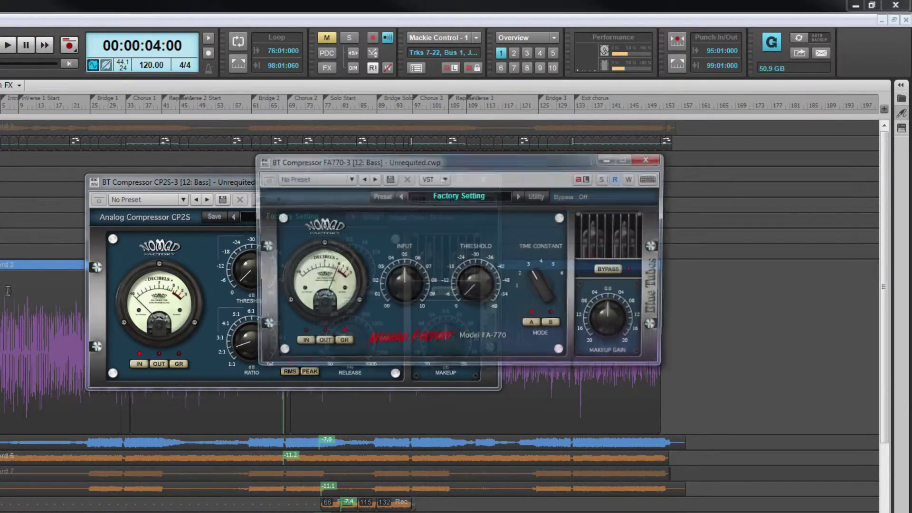
pyautogui.moveTo(402, 169); pyautogui.dragTo(231, 408)
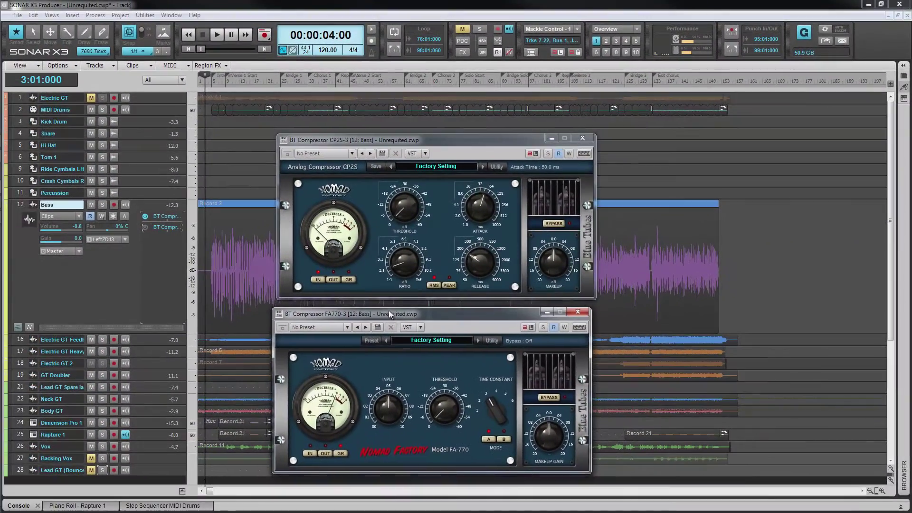
pyautogui.moveTo(388, 312); pyautogui.dragTo(392, 307)
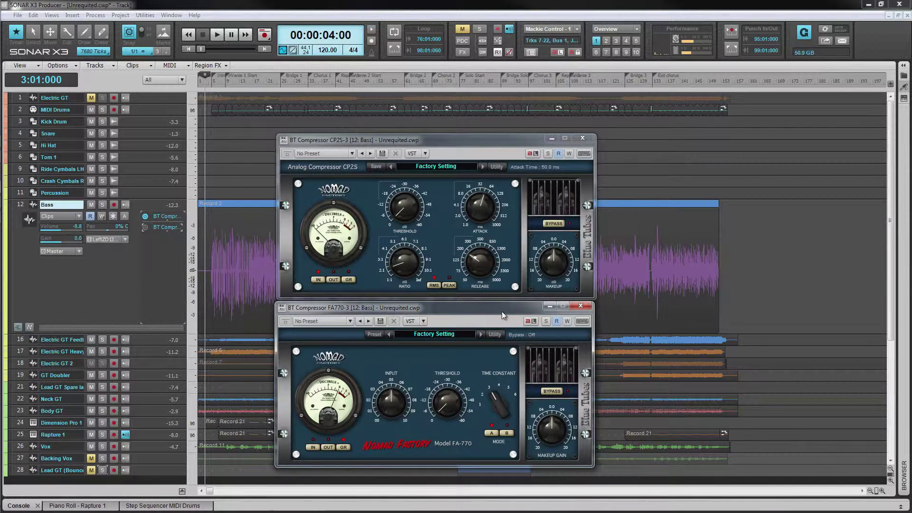
pyautogui.click(581, 308)
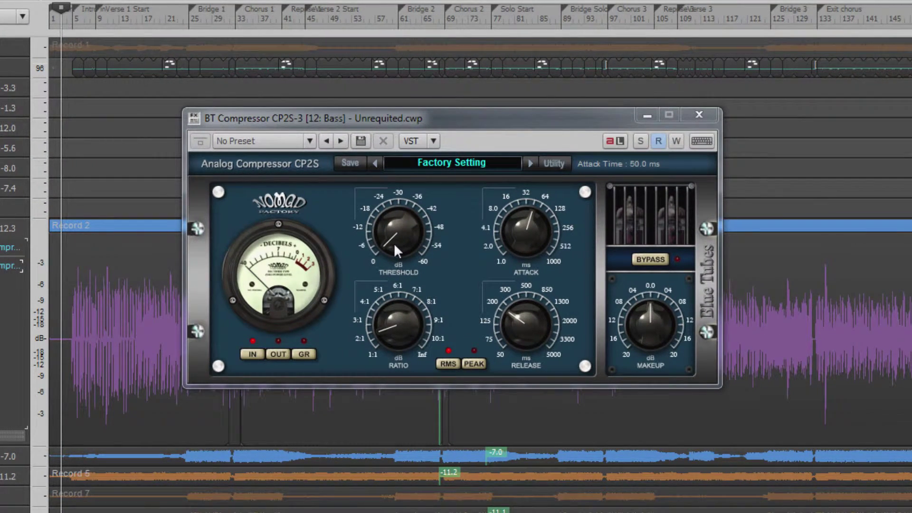
# Play the song and set the CP2S-3 threshold to about -27.3 dB while metering gain reduction.
pyautogui.press('space')
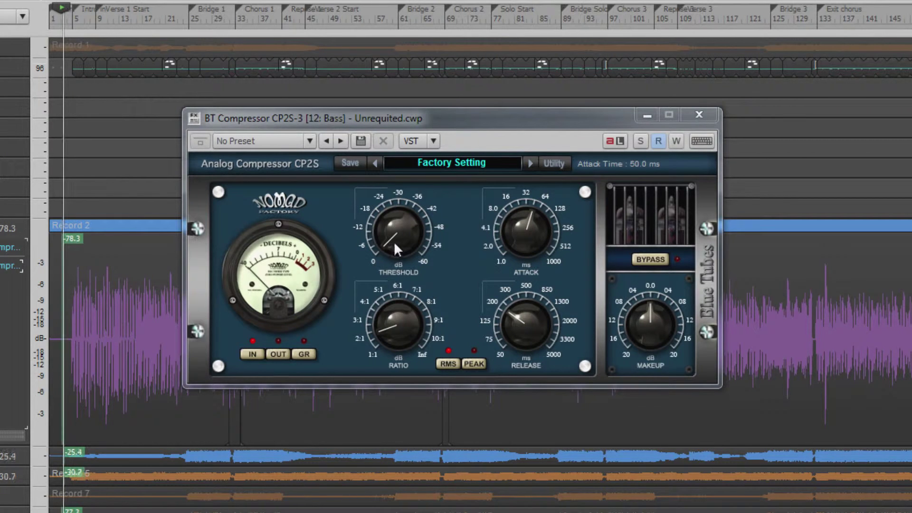
pyautogui.moveTo(394, 238); pyautogui.dragTo(397, 164)
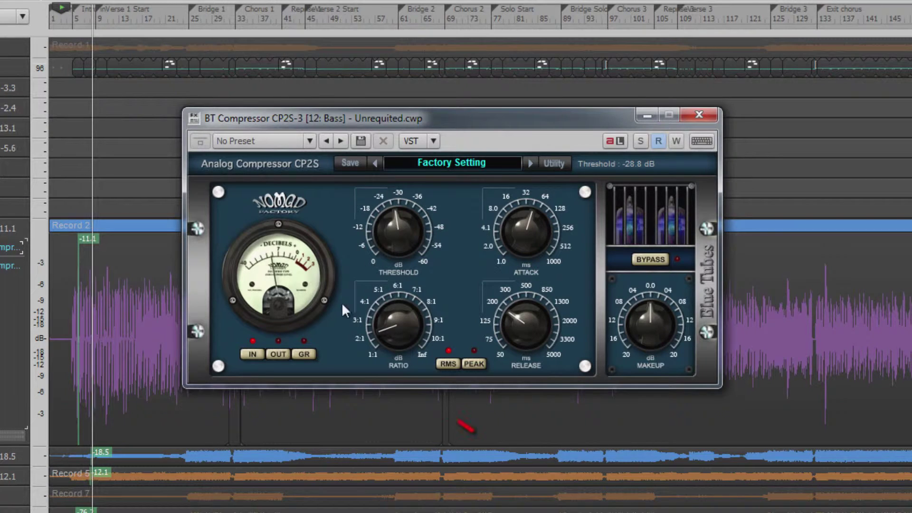
pyautogui.click(306, 355)
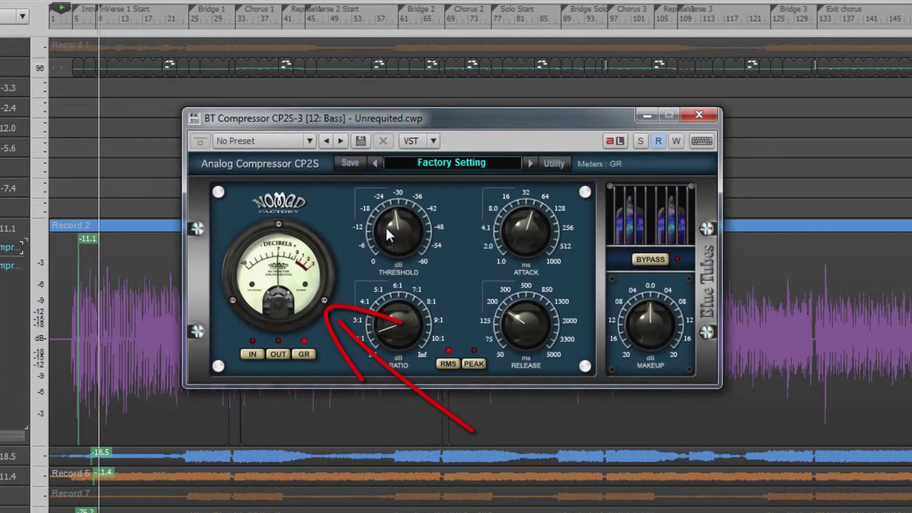
pyautogui.moveTo(387, 226); pyautogui.dragTo(390, 237)
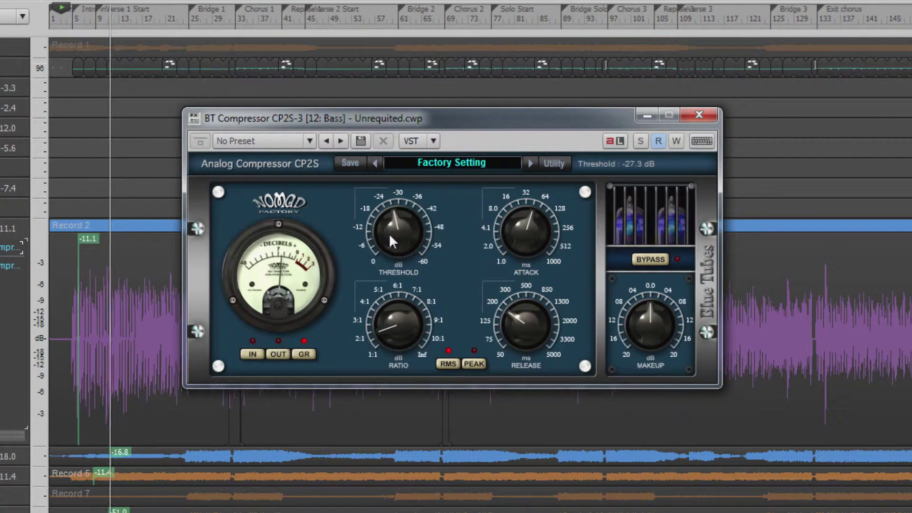
# Compare the CP2S-3's input and output levels on its meter, ending on gain reduction metering.
pyautogui.click(256, 353)
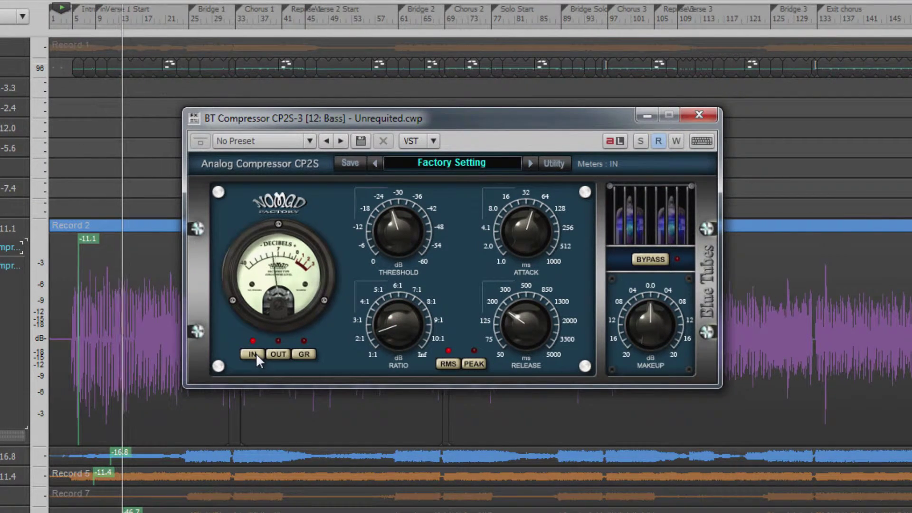
pyautogui.click(279, 354)
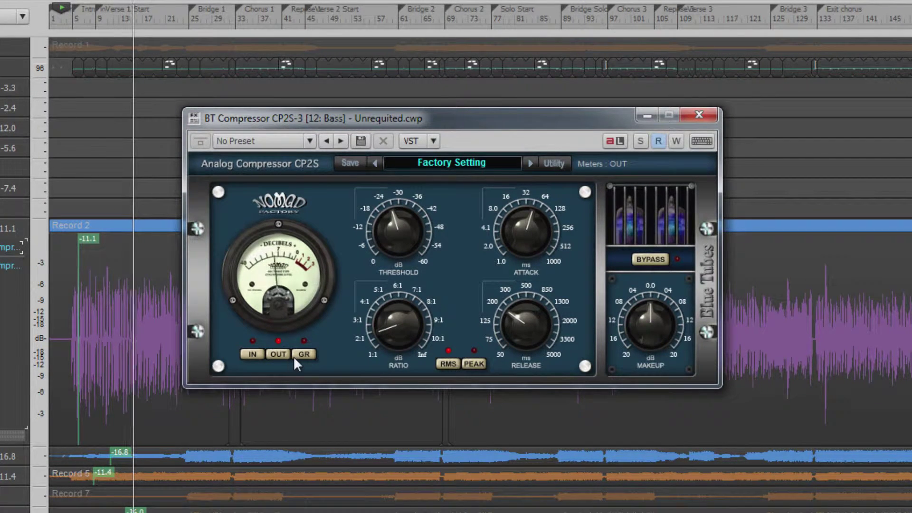
pyautogui.click(302, 354)
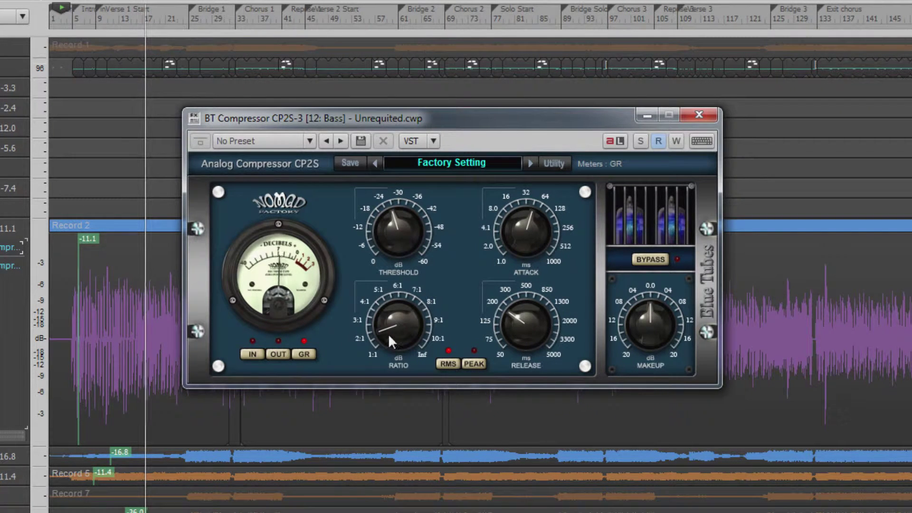
# Try increasing compression ratios on the CP2S-3 up to 10:1, and settle on a ratio of about 3:1.
pyautogui.moveTo(400, 227)
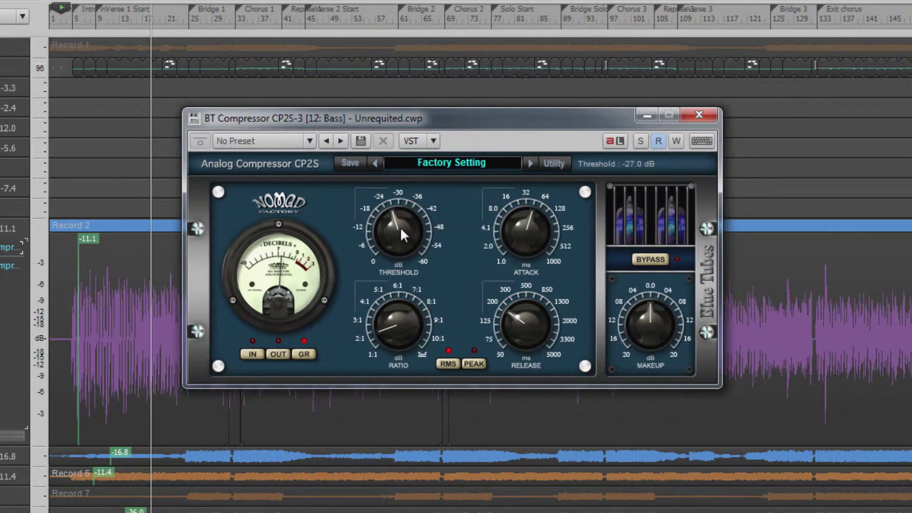
pyautogui.moveTo(394, 321)
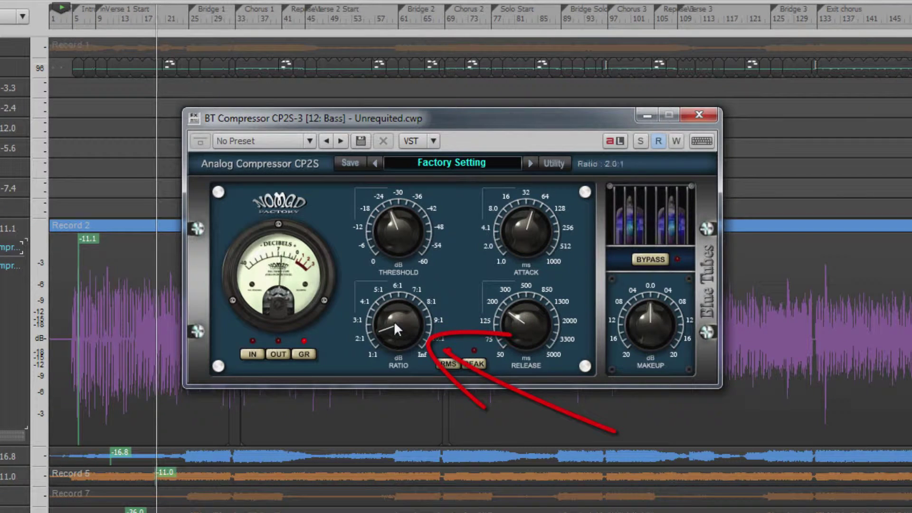
pyautogui.moveTo(391, 315)
pyautogui.mouseDown()
pyautogui.moveTo(389, 271)
pyautogui.moveTo(389, 312)
pyautogui.mouseUp()
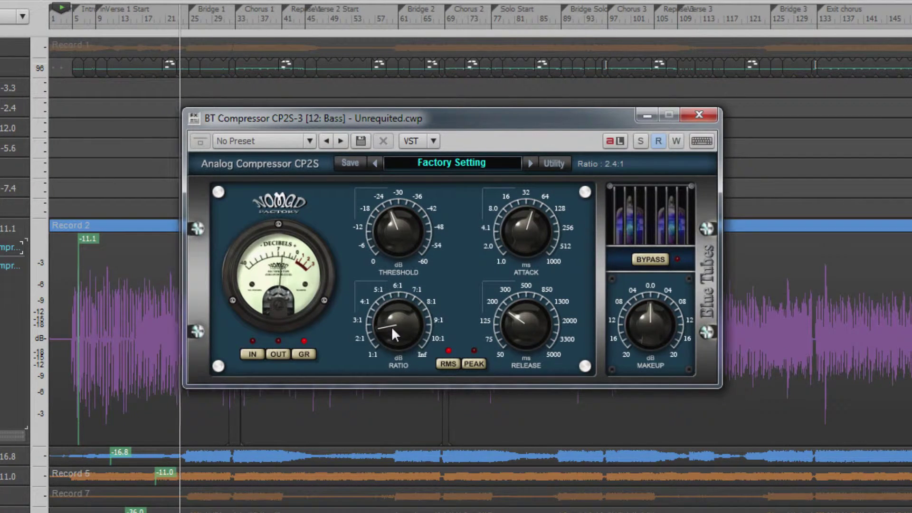
pyautogui.moveTo(391, 323); pyautogui.dragTo(388, 278)
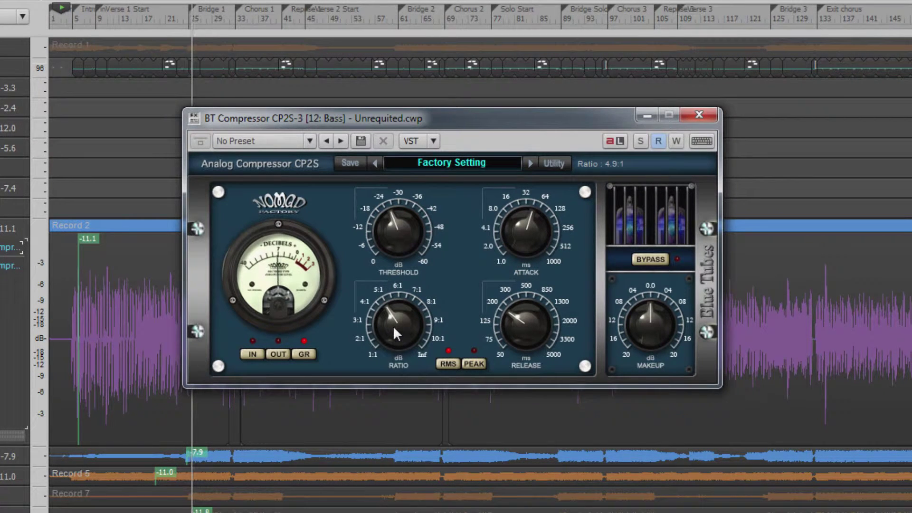
pyautogui.moveTo(392, 324); pyautogui.dragTo(390, 245)
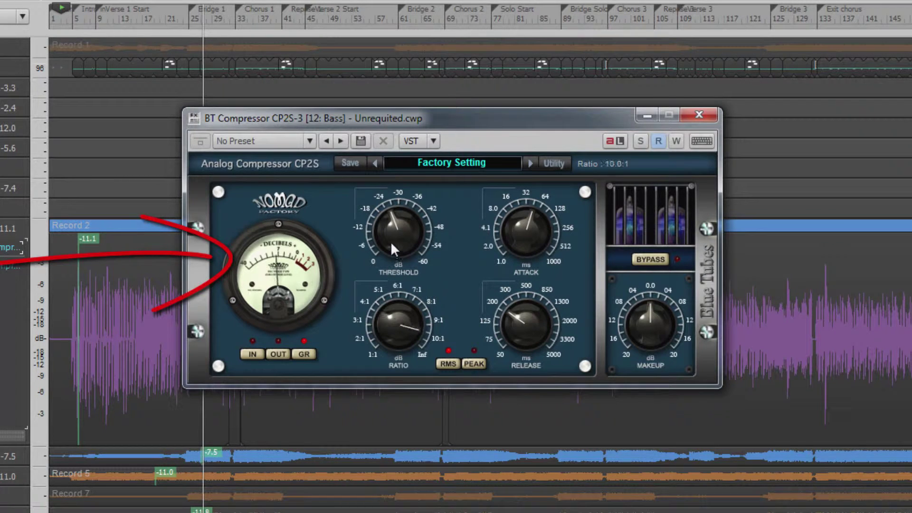
pyautogui.moveTo(394, 237); pyautogui.dragTo(394, 350)
# Set the CP2S-3 threshold to about -20.1 dB and shorten its attack time to 4.2 ms.
pyautogui.moveTo(393, 223); pyautogui.dragTo(390, 233)
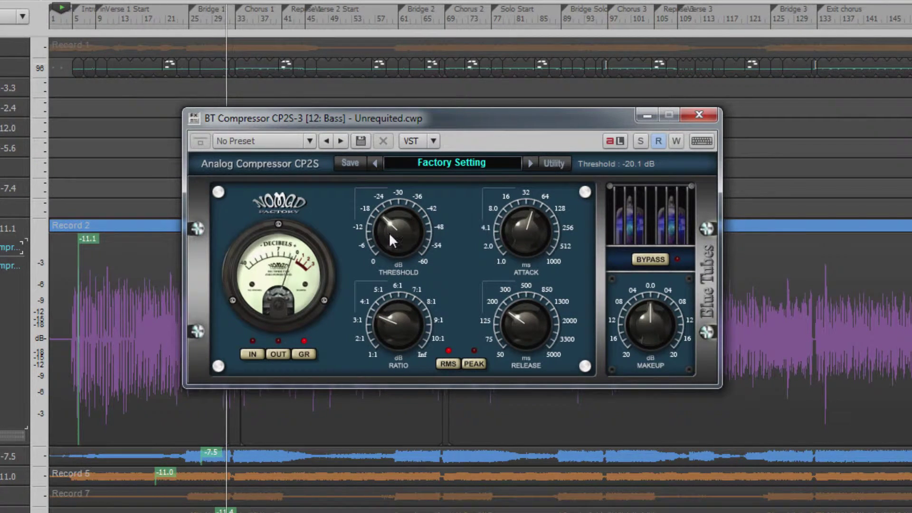
pyautogui.moveTo(524, 232)
pyautogui.moveTo(522, 227); pyautogui.dragTo(524, 276)
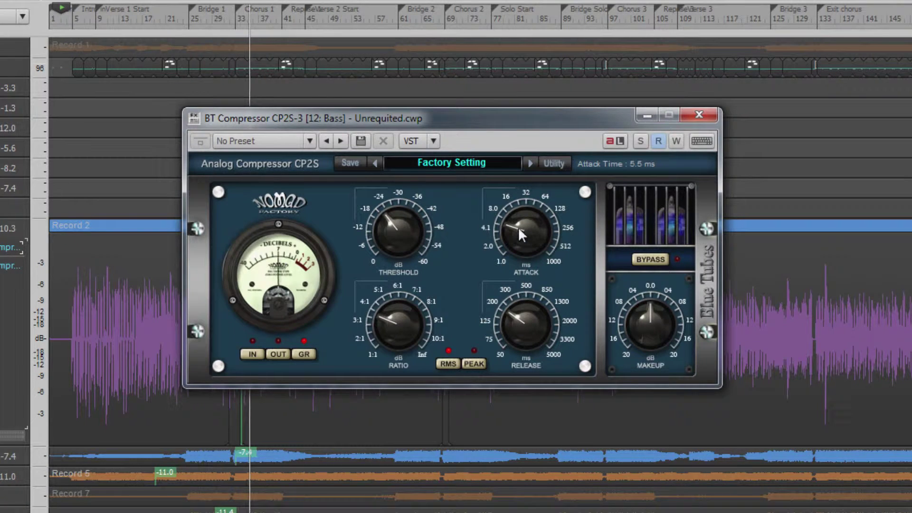
pyautogui.moveTo(517, 237); pyautogui.dragTo(512, 227)
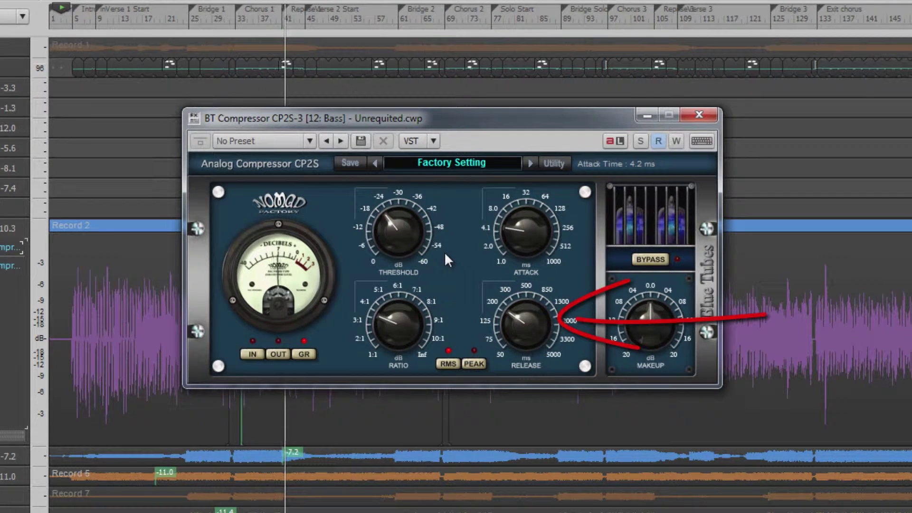
# Fine-tune the CP2S-3 to a release time of 151.7 ms and an attack time of 4.8 ms.
pyautogui.moveTo(503, 312)
pyautogui.mouseDown()
pyautogui.moveTo(506, 324)
pyautogui.moveTo(513, 287)
pyautogui.moveTo(510, 329)
pyautogui.mouseUp()
pyautogui.moveTo(509, 337); pyautogui.dragTo(509, 340)
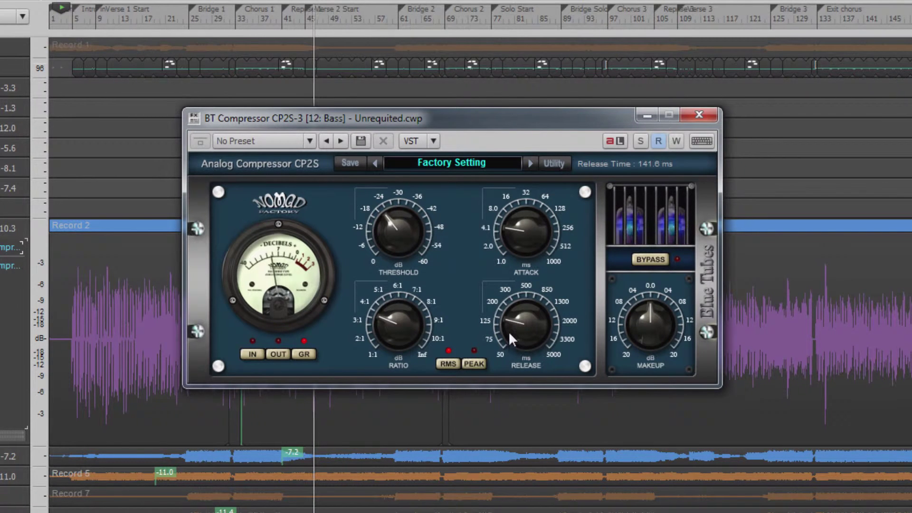
pyautogui.click(516, 235)
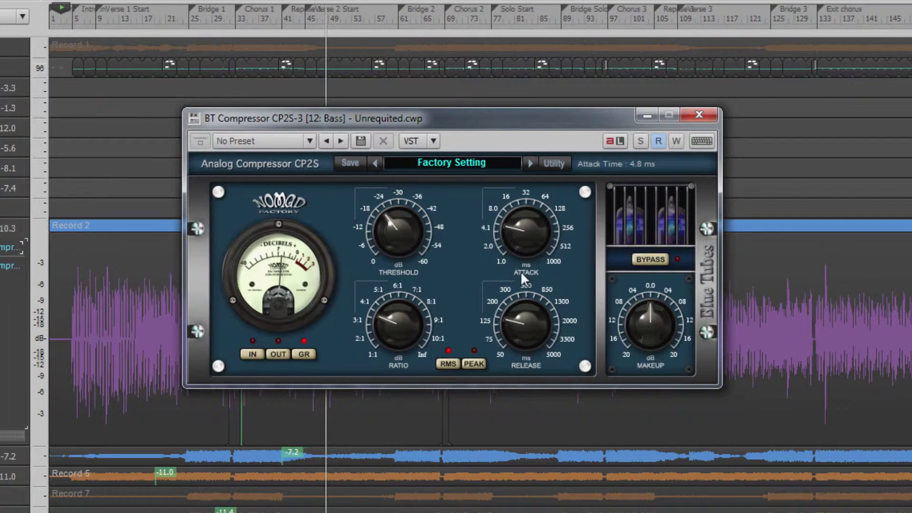
pyautogui.click(515, 315)
pyautogui.scroll(2, 518, 315)
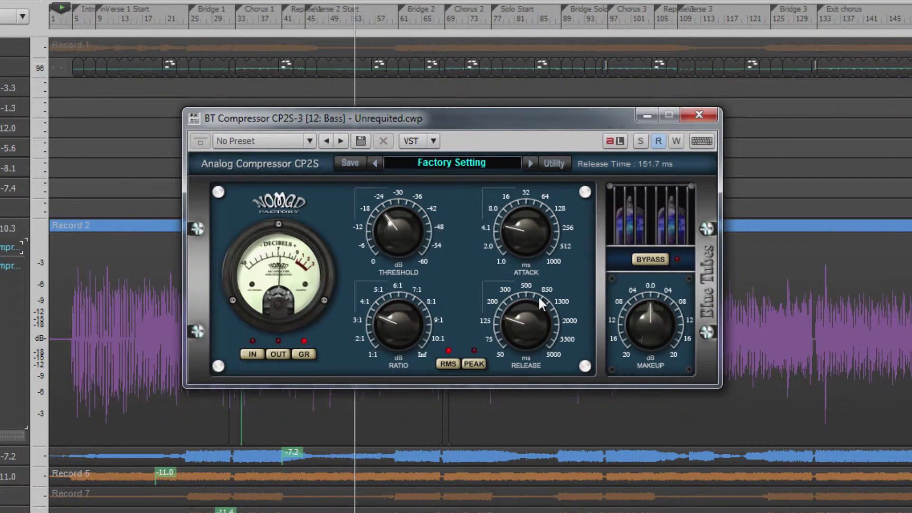
# Raise the CP2S-3 makeup gain to 7.2 dB and switch it to Peak mode with a slightly higher threshold.
pyautogui.moveTo(641, 322)
pyautogui.moveTo(641, 323); pyautogui.dragTo(646, 298)
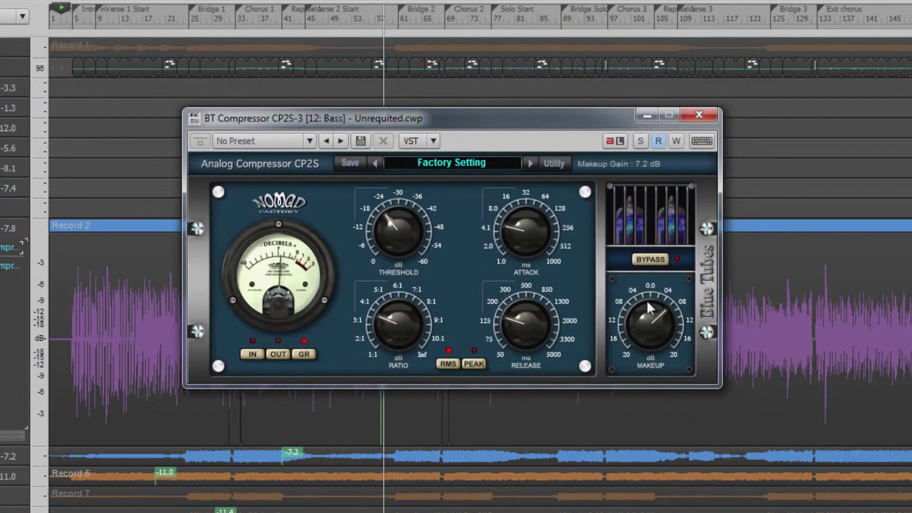
pyautogui.click(480, 362)
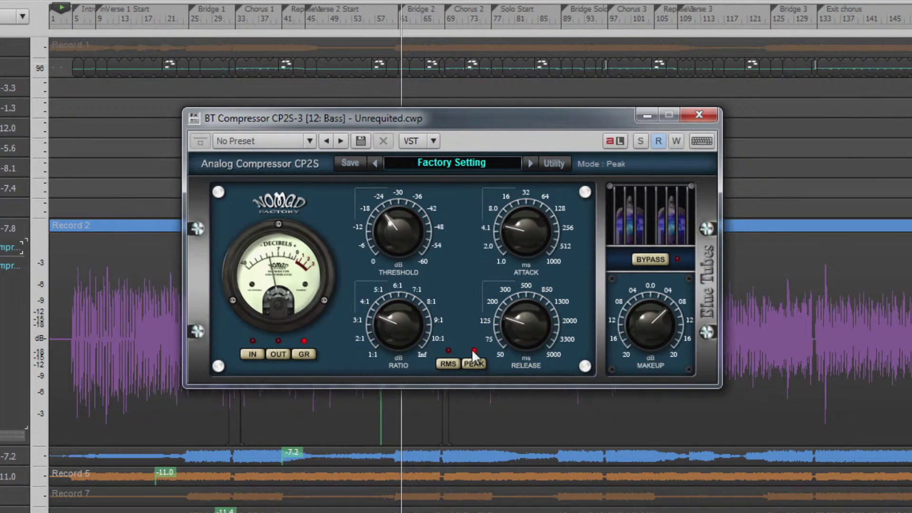
pyautogui.moveTo(388, 221)
pyautogui.moveTo(388, 225); pyautogui.dragTo(389, 231)
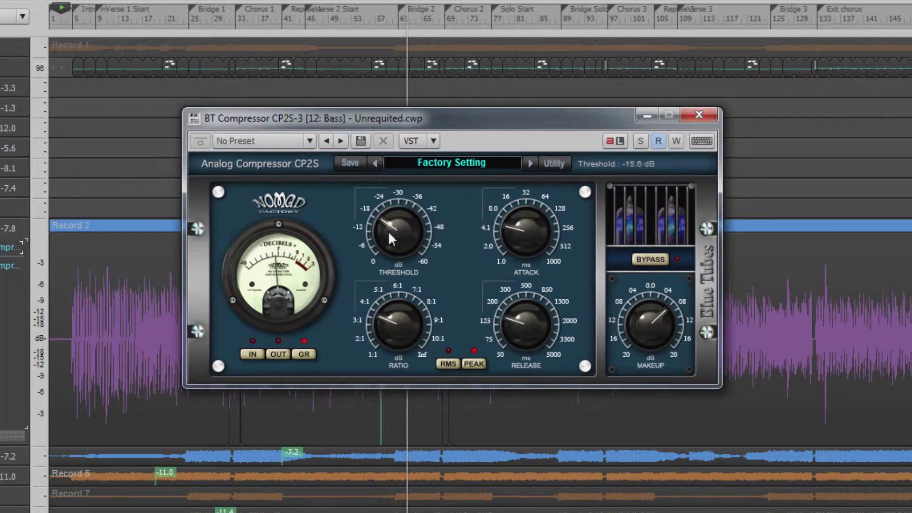
# Bypass the CP2S-3 briefly to compare the uncompressed bass, and re-enable the compressor.
pyautogui.click(640, 258)
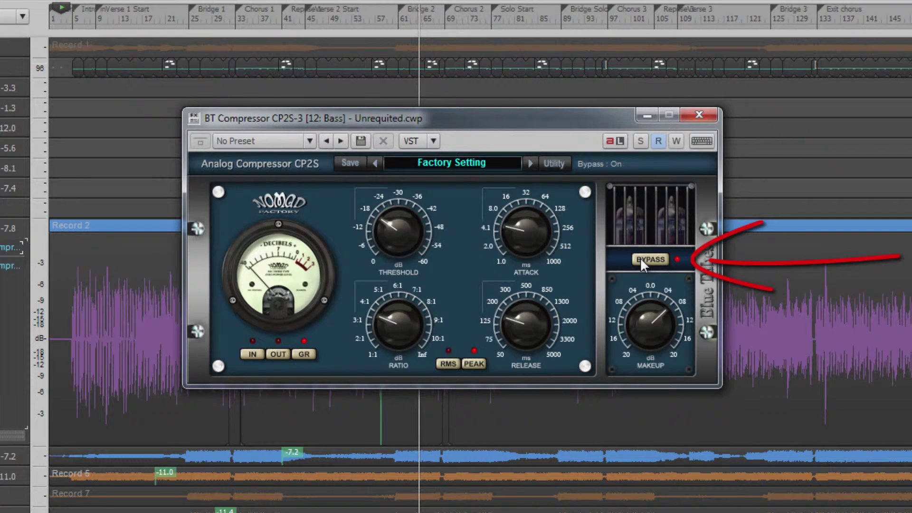
pyautogui.click(643, 260)
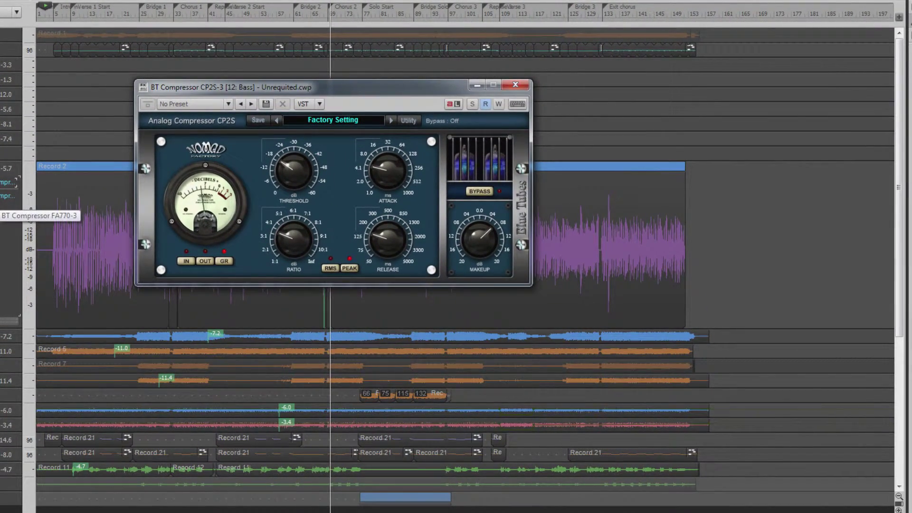
# Reopen the Bass track's BT Compressor FA770-3 and switch its meter to output and back to gain reduction.
pyautogui.doubleClick(7, 196)
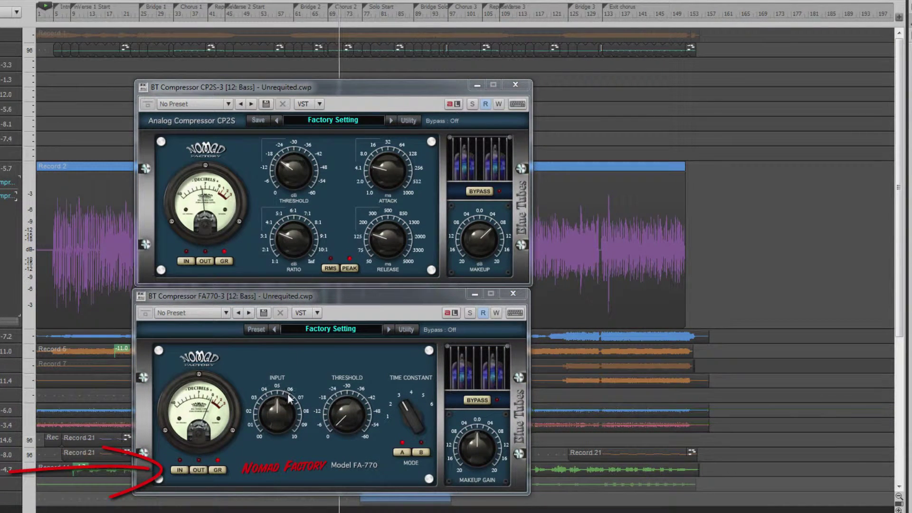
pyautogui.click(199, 470)
pyautogui.click(216, 470)
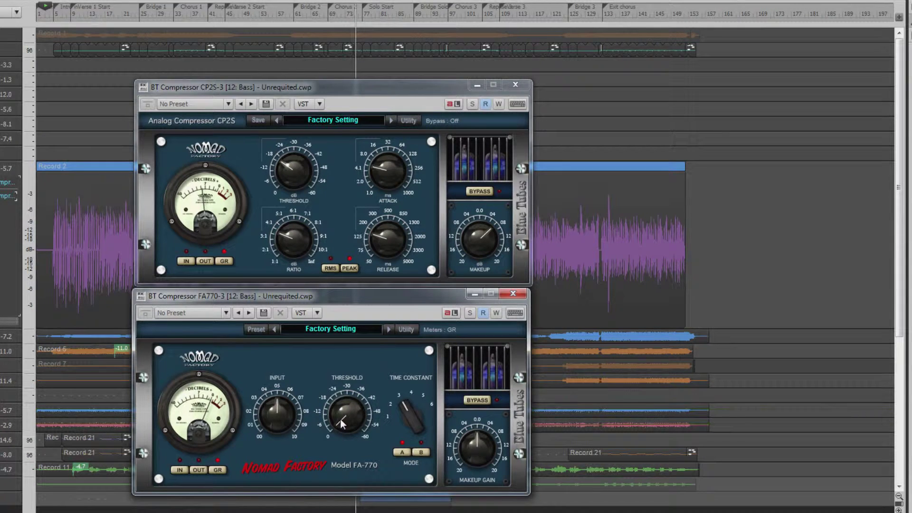
pyautogui.moveTo(340, 420)
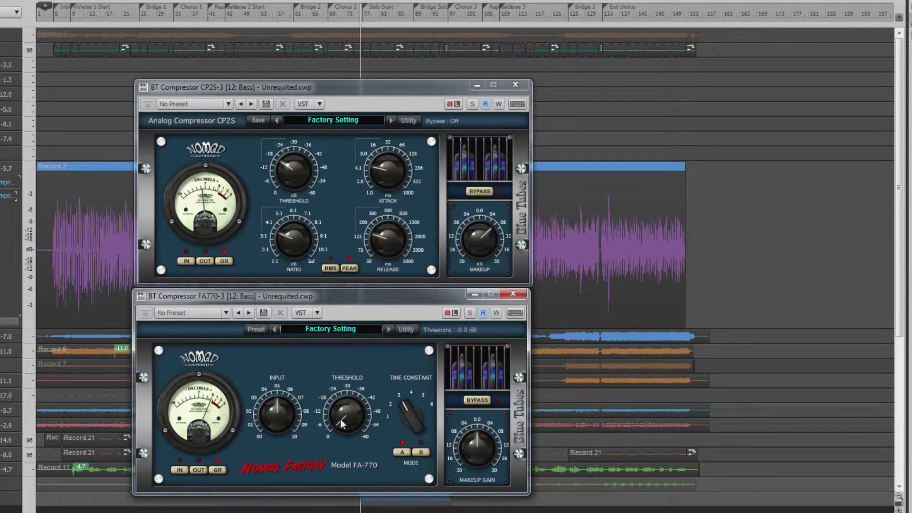
# Lower the FA770-3 threshold to -22.2 dB and raise its input gain slightly above 5.6.
pyautogui.moveTo(341, 419); pyautogui.dragTo(336, 383)
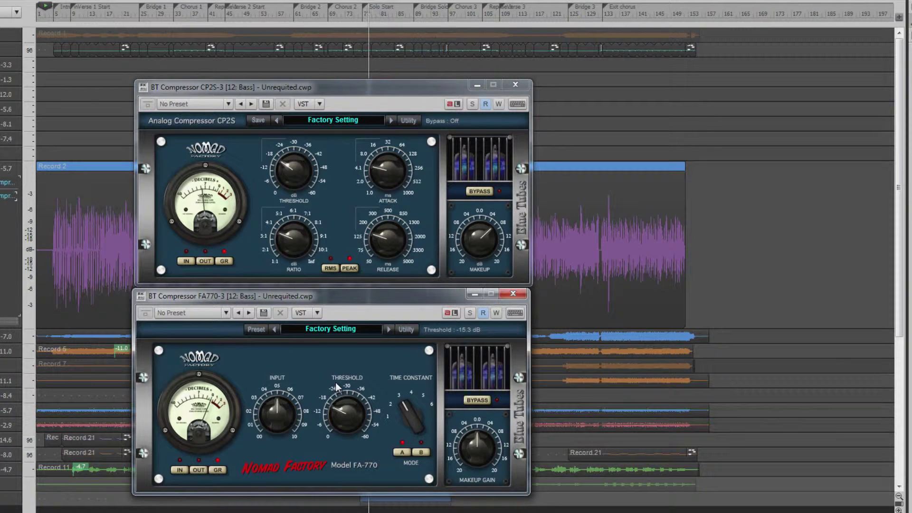
pyautogui.moveTo(279, 401)
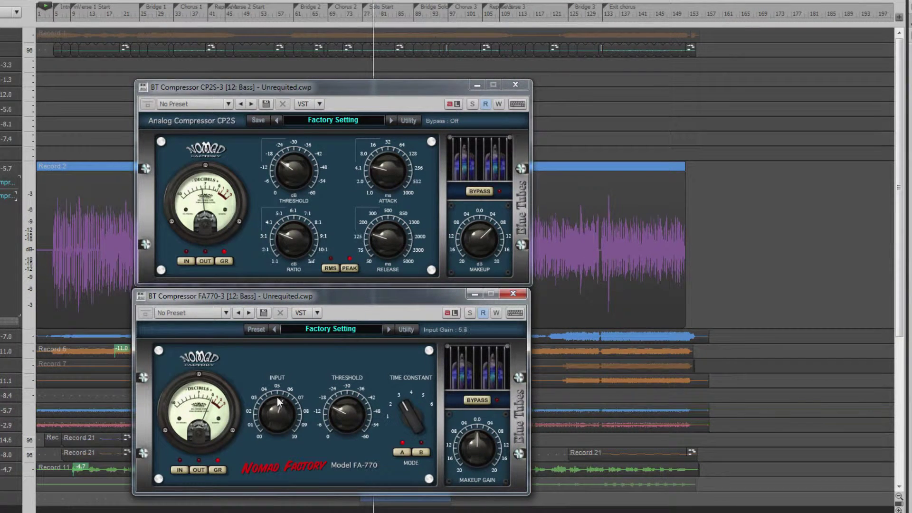
pyautogui.moveTo(338, 409)
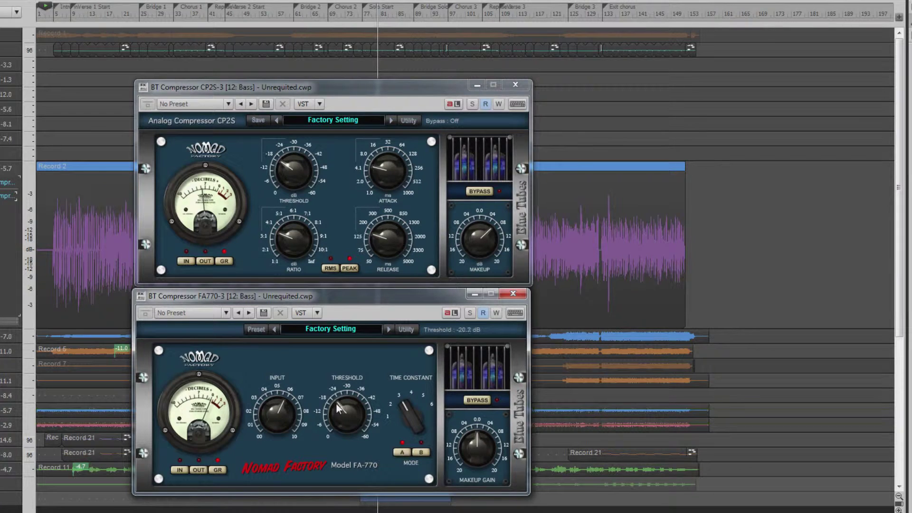
pyautogui.moveTo(337, 408); pyautogui.dragTo(356, 416)
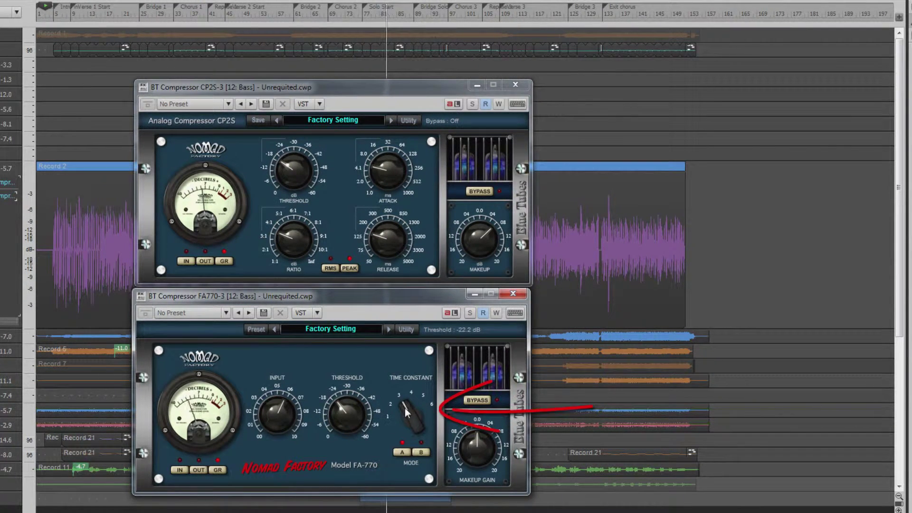
# Switch the FA770-3 to mode B with time constant 4 (40 ms attack, 5 s release) and adjust its makeup gain.
pyautogui.moveTo(406, 404)
pyautogui.moveTo(406, 404); pyautogui.dragTo(403, 420)
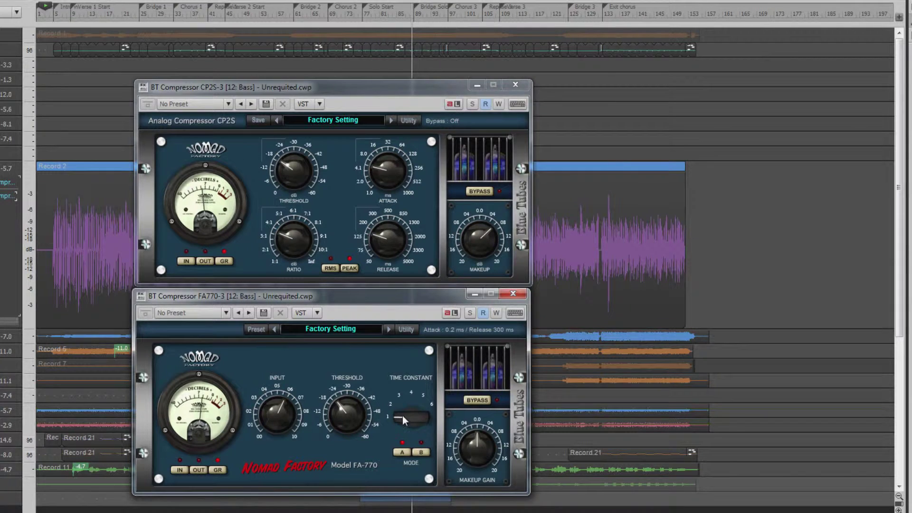
pyautogui.click(422, 453)
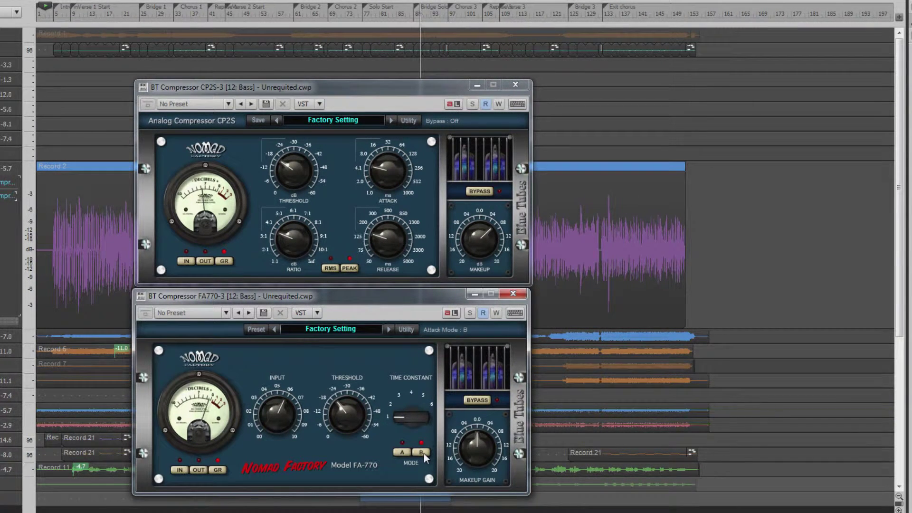
pyautogui.moveTo(407, 415)
pyautogui.moveTo(406, 400); pyautogui.dragTo(400, 334)
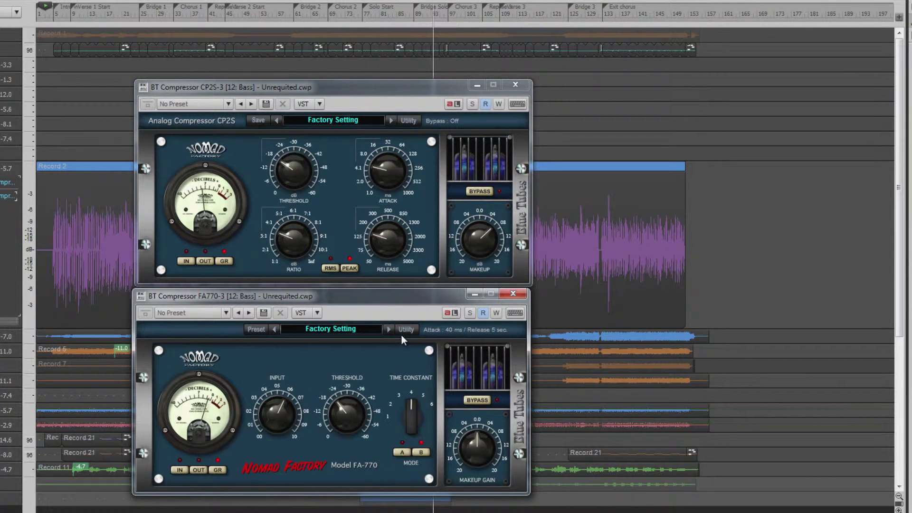
pyautogui.moveTo(473, 450)
pyautogui.moveTo(473, 452); pyautogui.dragTo(476, 442)
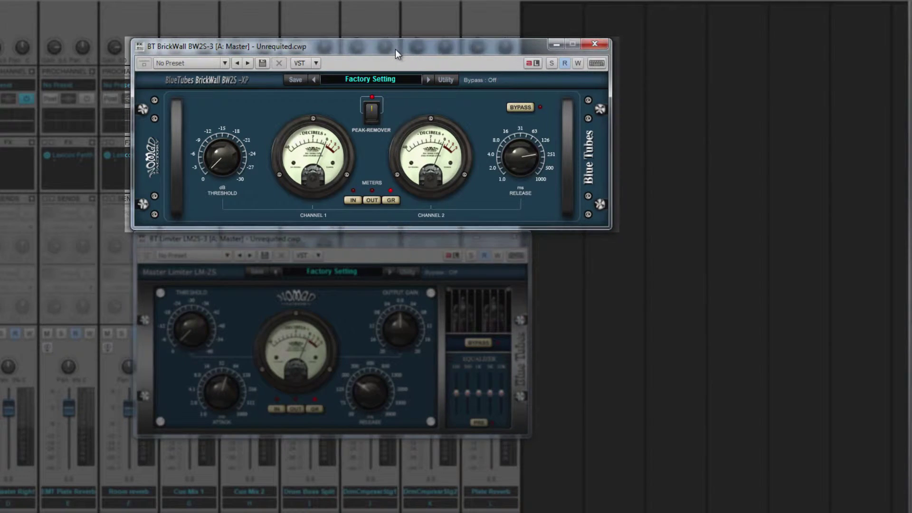
# On the Master bus BrickWall BW2S-3, turn on the peak remover and set the threshold to -5.1 dB while checking the meter modes.
pyautogui.click(373, 242)
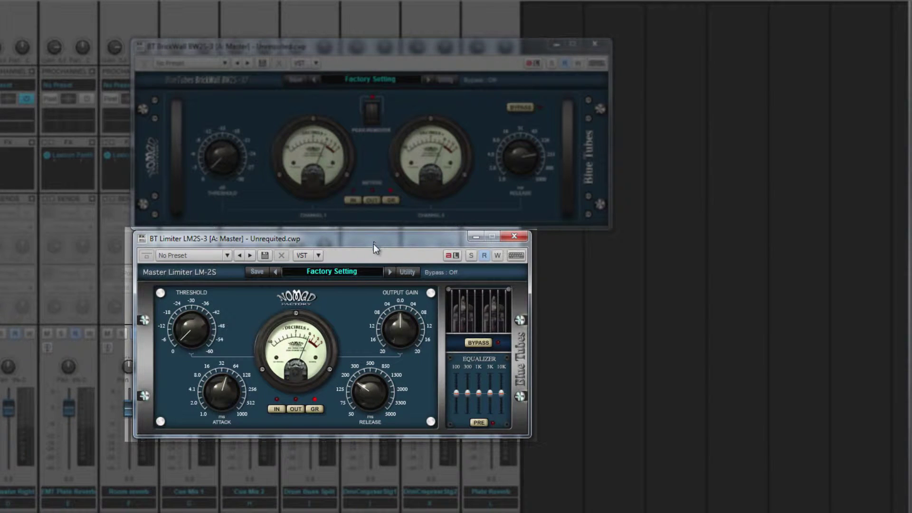
pyautogui.click(384, 49)
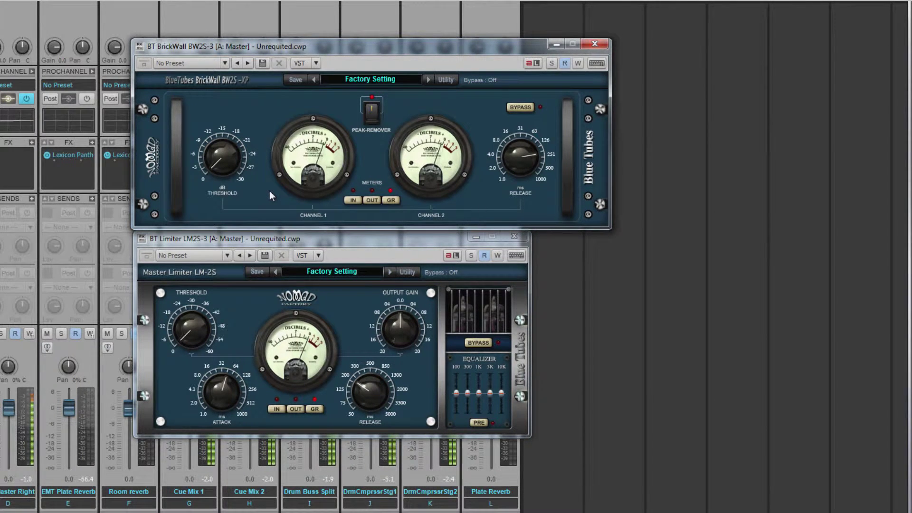
pyautogui.click(372, 108)
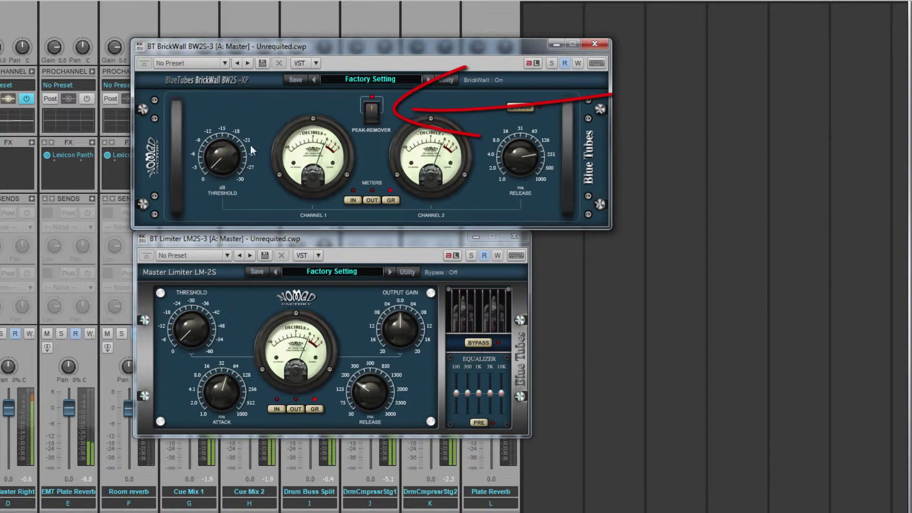
pyautogui.moveTo(219, 169)
pyautogui.mouseDown()
pyautogui.moveTo(217, 105)
pyautogui.moveTo(221, 155)
pyautogui.mouseUp()
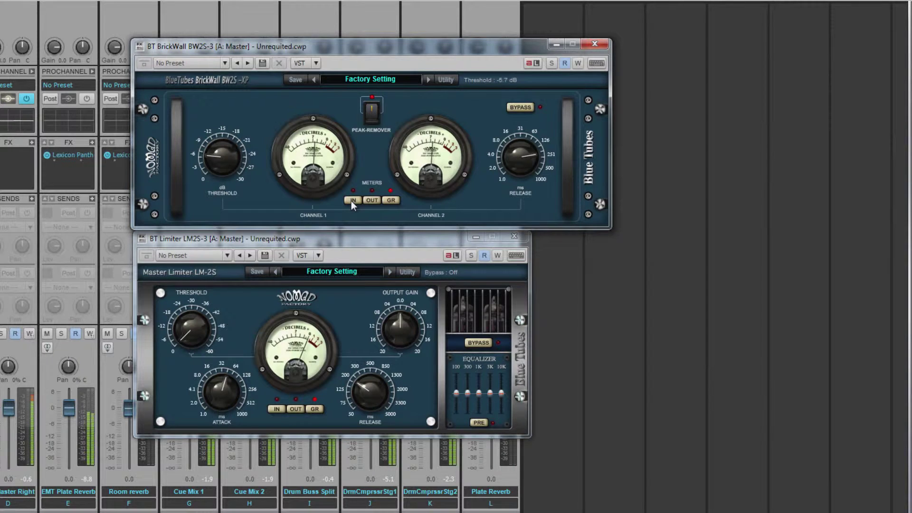
pyautogui.click(371, 199)
pyautogui.click(388, 201)
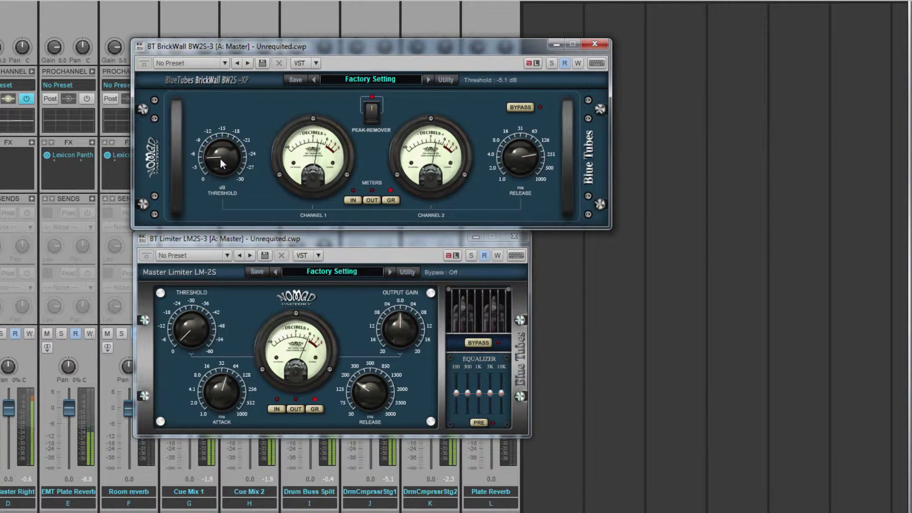
# Adjust the BrickWall BW2S-3 release time, bypass the plug-in briefly for comparison, and re-enable it.
pyautogui.moveTo(511, 153); pyautogui.dragTo(515, 104)
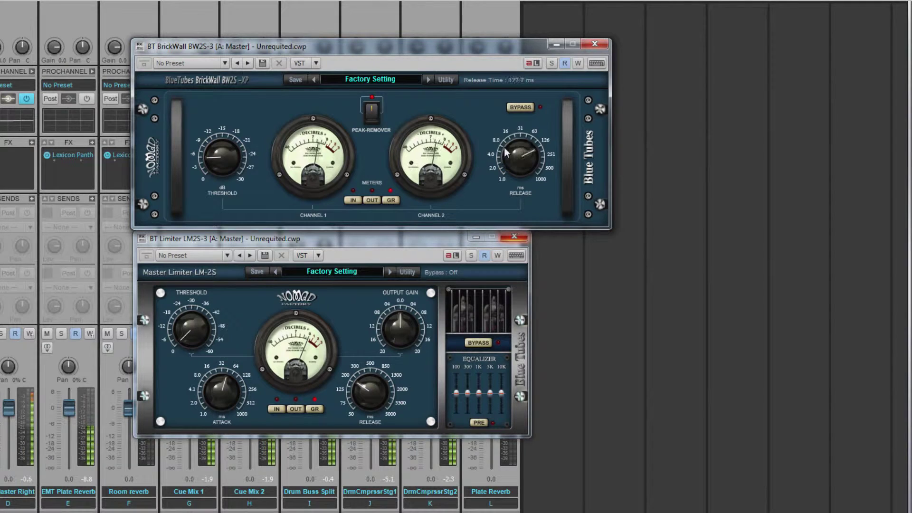
pyautogui.click(516, 105)
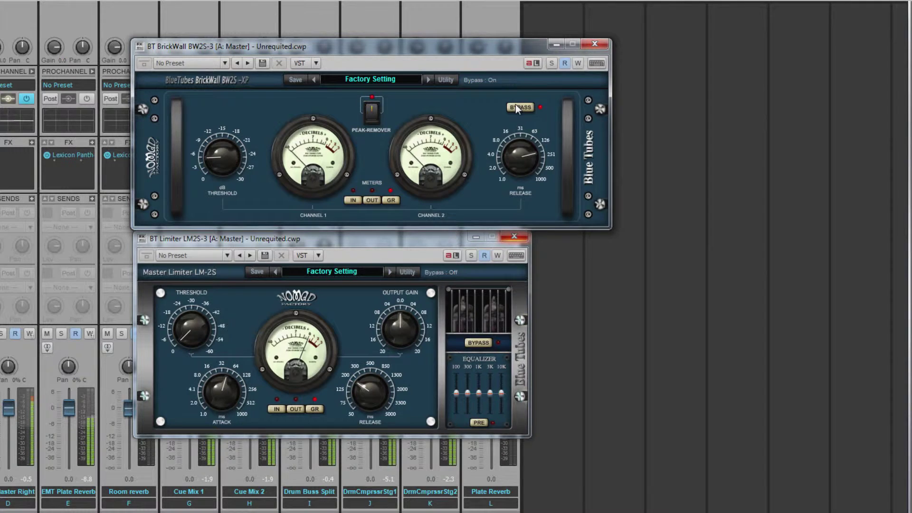
pyautogui.click(516, 107)
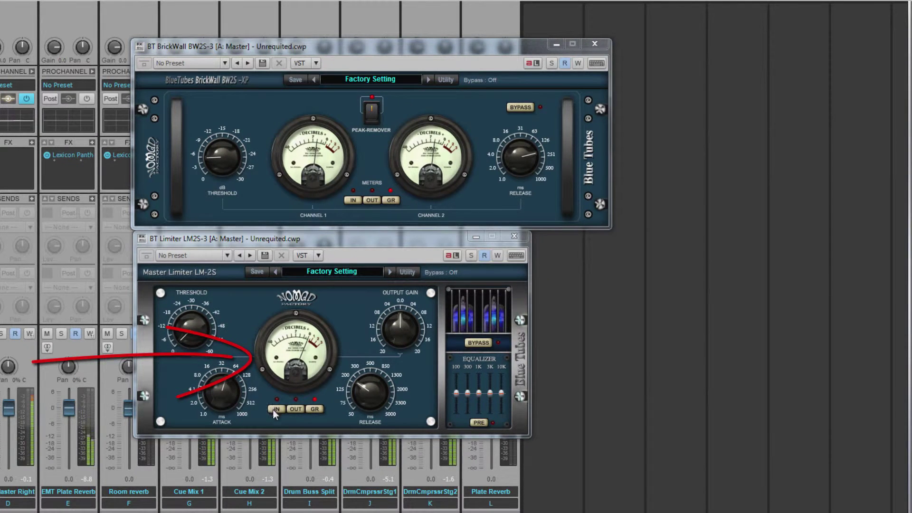
# Switch the Master Limiter LM2S-3 meter to output and back to gain reduction, and lower its threshold past -10.8 dB.
pyautogui.click(291, 408)
pyautogui.click(313, 409)
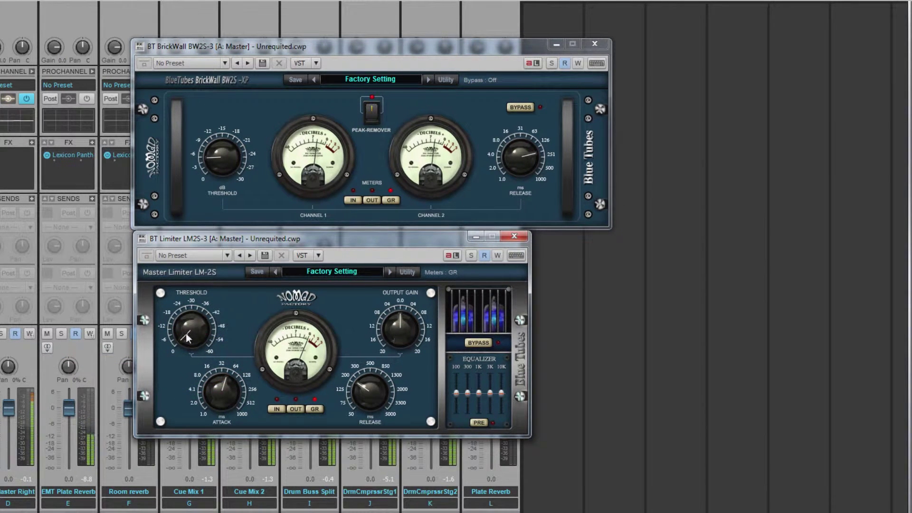
pyautogui.moveTo(187, 337); pyautogui.dragTo(177, 303)
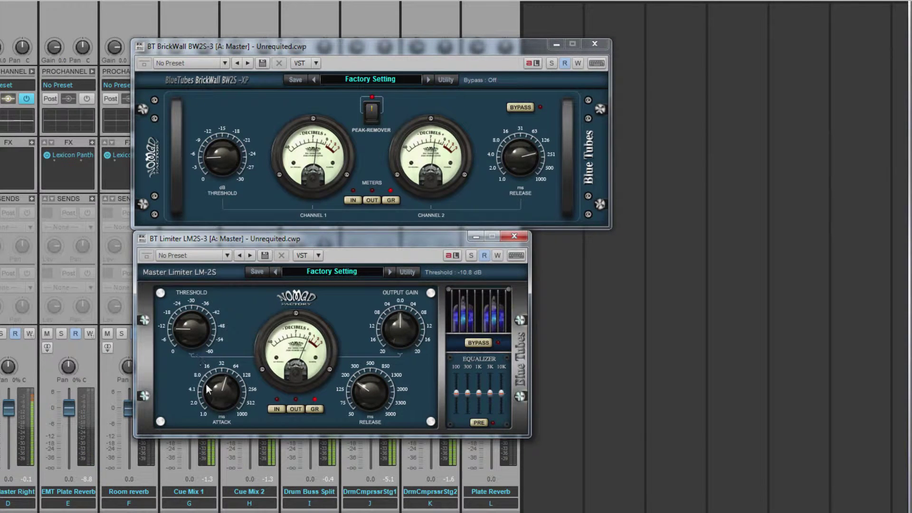
pyautogui.moveTo(189, 331); pyautogui.dragTo(188, 324)
# Set the LM2S-3 output gain to about 3.8 dB and threshold to -14.1 dB, shortening the attack and adjusting the release.
pyautogui.moveTo(397, 316); pyautogui.dragTo(394, 335)
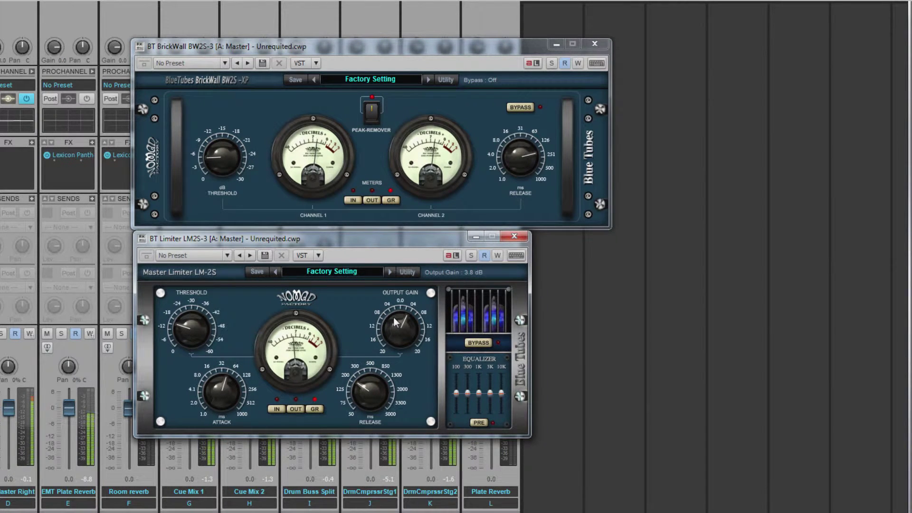
pyautogui.moveTo(218, 387); pyautogui.dragTo(216, 404)
pyautogui.moveTo(186, 337); pyautogui.dragTo(185, 334)
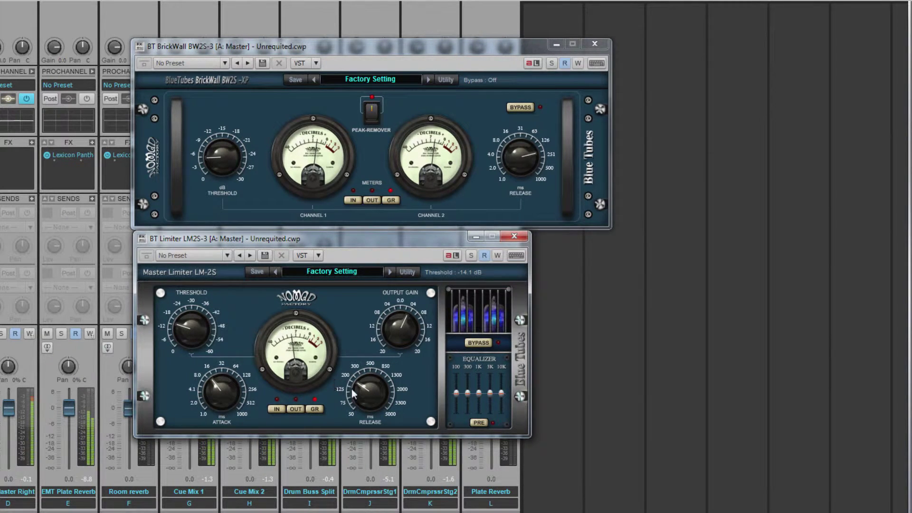
pyautogui.moveTo(363, 384); pyautogui.dragTo(363, 390)
# Set the LM2S-3 equalizer to Pre, cutting 100 Hz and slightly 1K while boosting 300 Hz and 3K.
pyautogui.moveTo(455, 395); pyautogui.dragTo(479, 394)
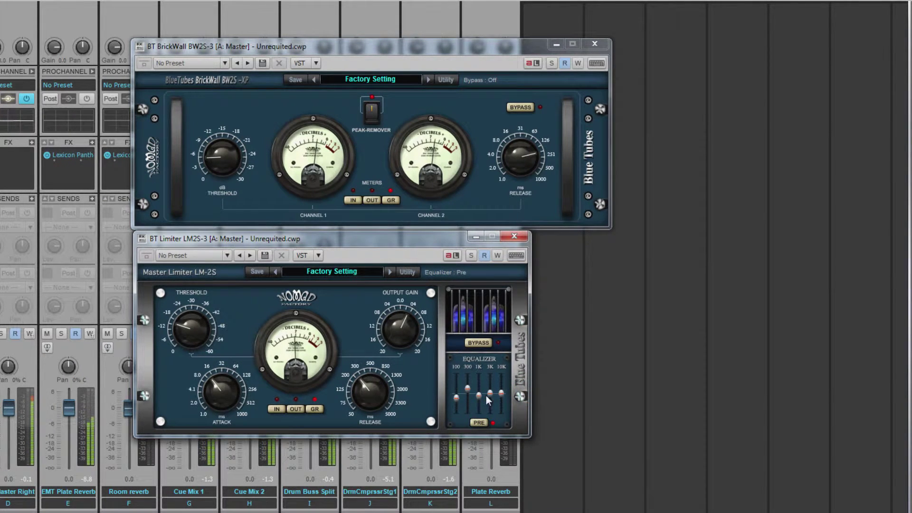
pyautogui.moveTo(489, 393); pyautogui.dragTo(489, 386)
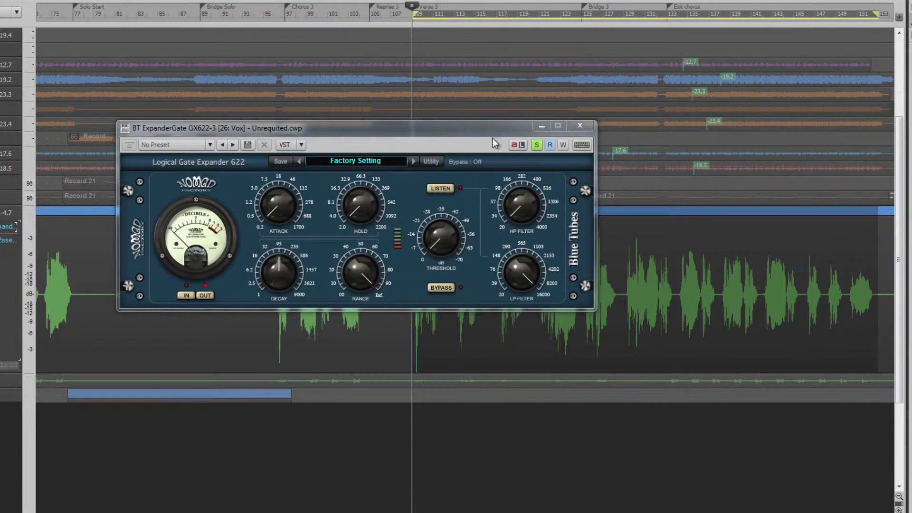
# Play the soloed Vox track, set the ExpanderGate GX622-3 threshold to -28.0 dB, and compare its input and output meters.
pyautogui.click(423, 127)
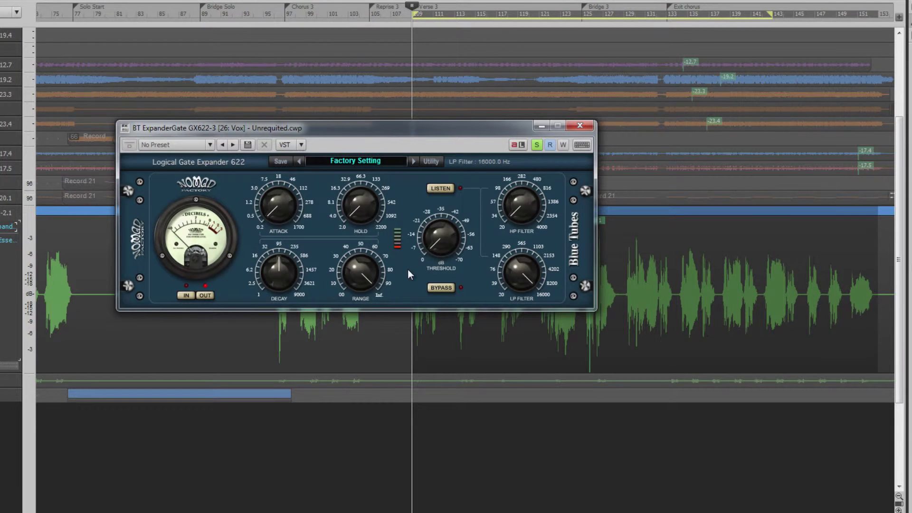
pyautogui.press('space')
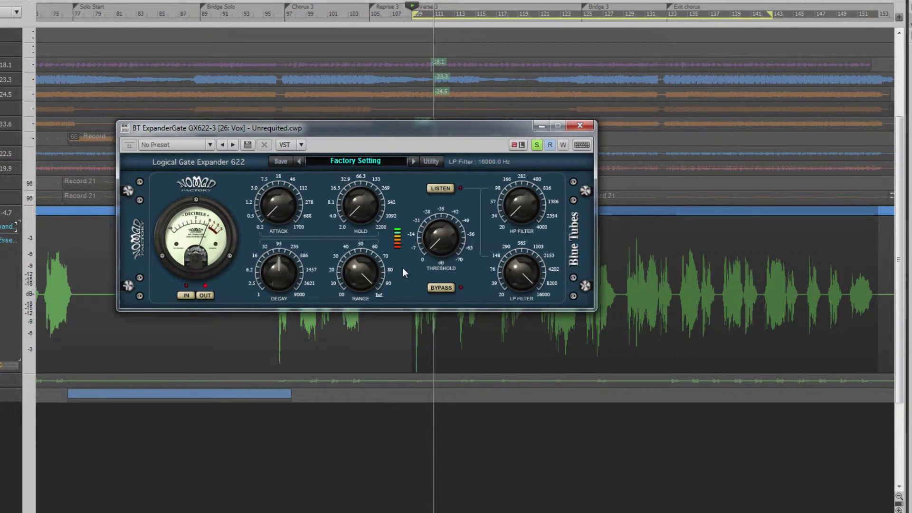
pyautogui.click(435, 249)
pyautogui.moveTo(434, 249); pyautogui.dragTo(439, 139)
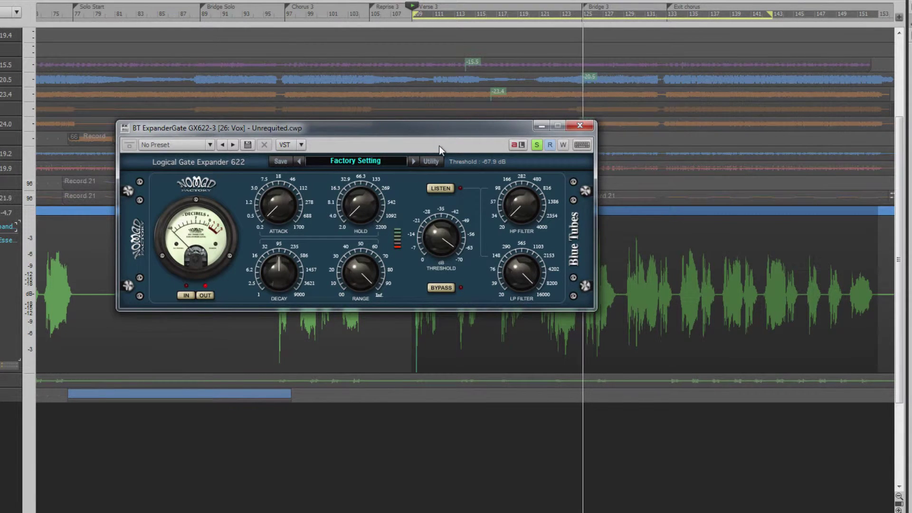
pyautogui.moveTo(438, 233); pyautogui.dragTo(443, 298)
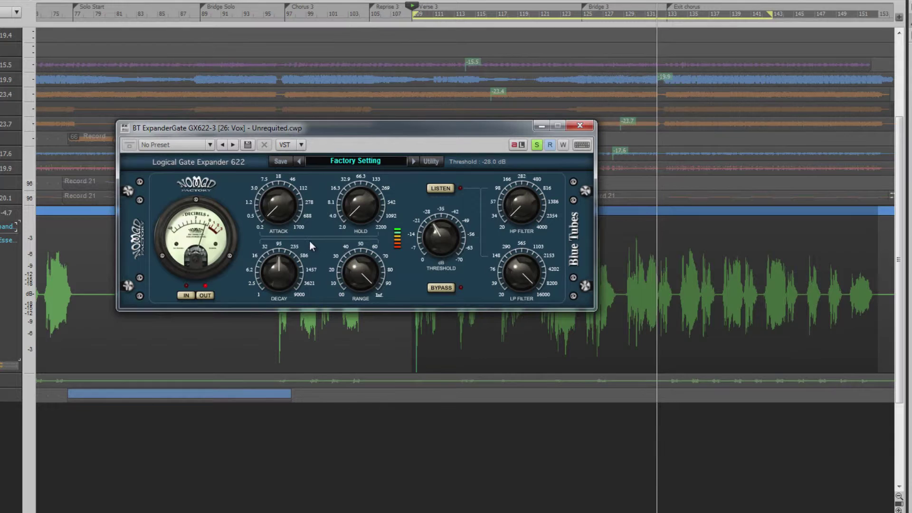
pyautogui.click(183, 295)
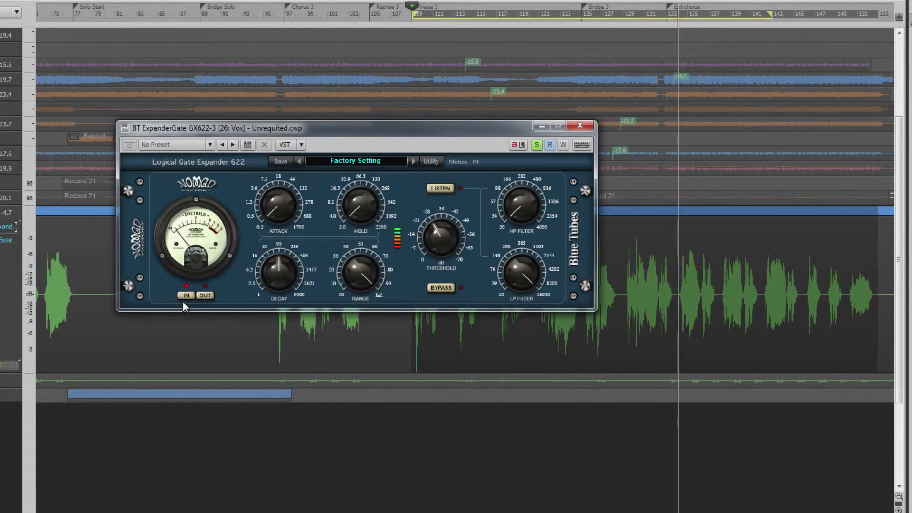
pyautogui.click(205, 295)
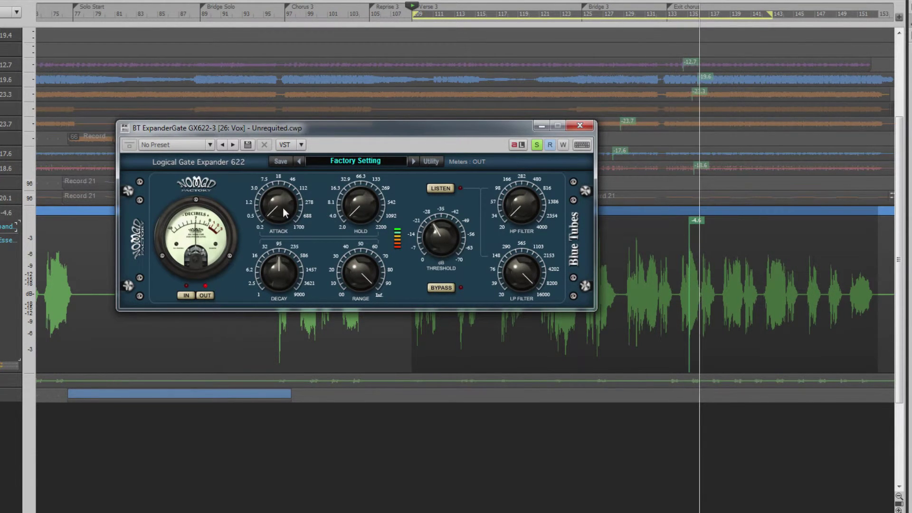
# Set the GX622-3 gate timing to 3.8 ms attack, 10.7 ms hold and 324.7 ms decay.
pyautogui.moveTo(285, 207); pyautogui.dragTo(264, 164)
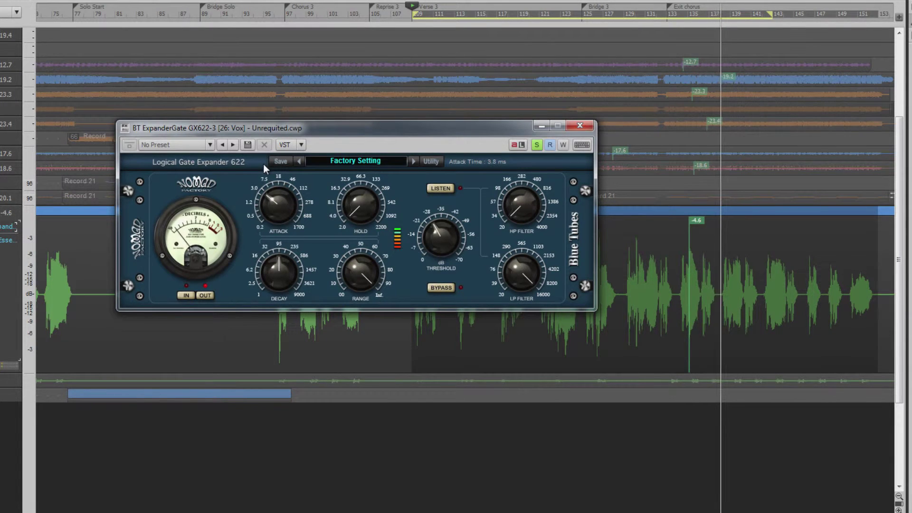
pyautogui.moveTo(355, 218); pyautogui.dragTo(355, 195)
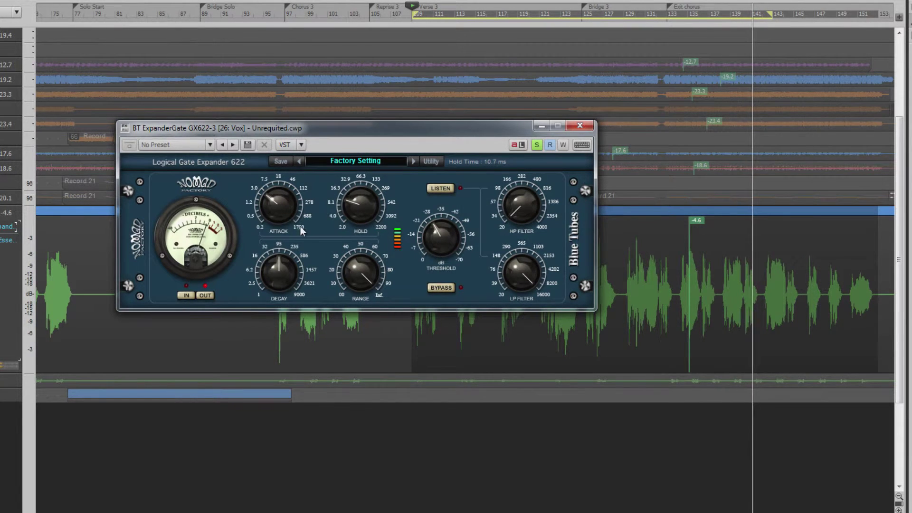
pyautogui.moveTo(280, 261)
pyautogui.mouseDown()
pyautogui.moveTo(273, 281)
pyautogui.moveTo(272, 246)
pyautogui.mouseUp()
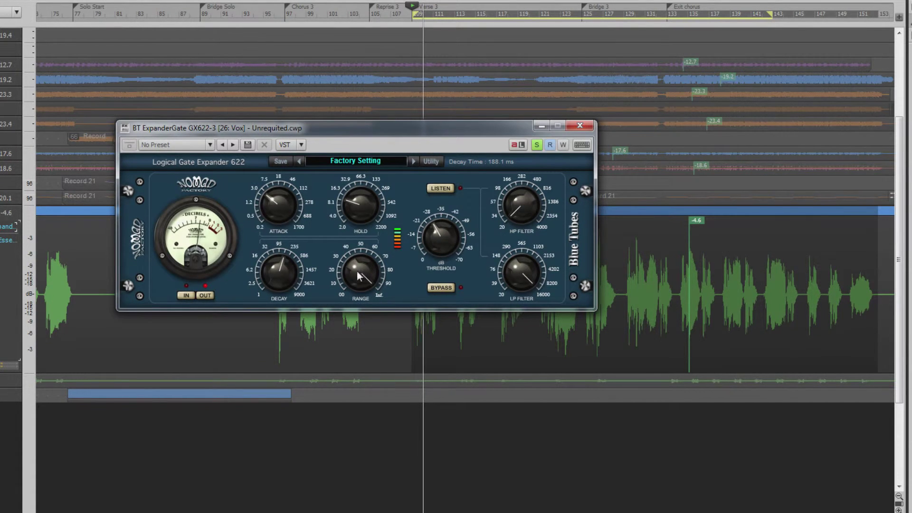
pyautogui.moveTo(279, 261); pyautogui.dragTo(263, 236)
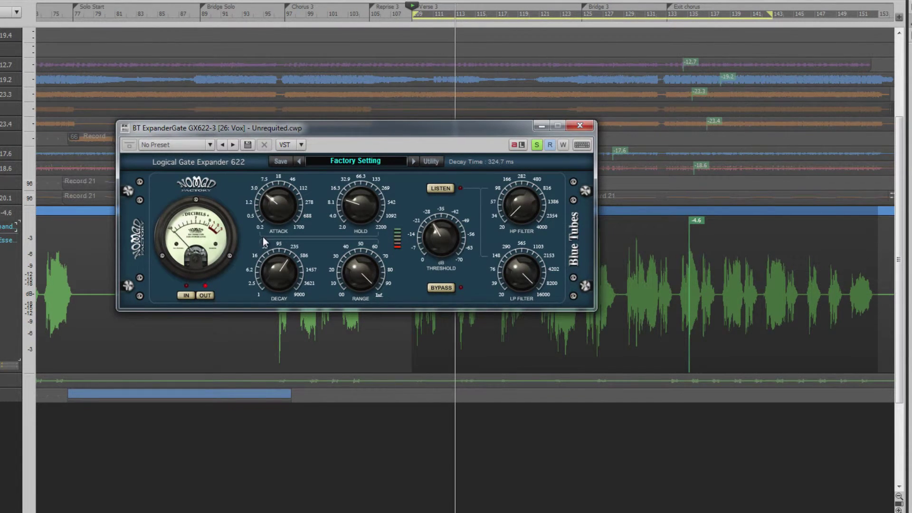
# Shorten the GX622-3 hold time to 8.7 ms and reduce its range to 69.5%.
pyautogui.click(357, 204)
pyautogui.moveTo(354, 202); pyautogui.dragTo(367, 283)
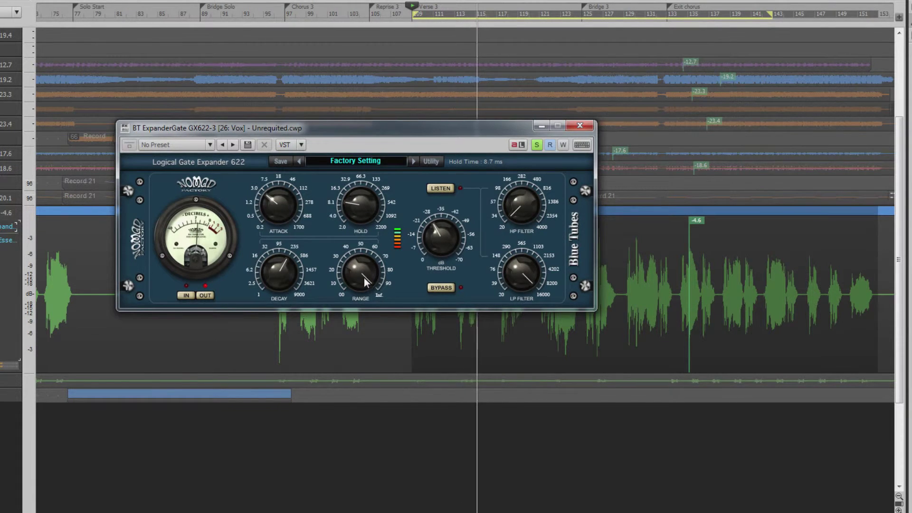
pyautogui.moveTo(352, 259); pyautogui.dragTo(351, 269)
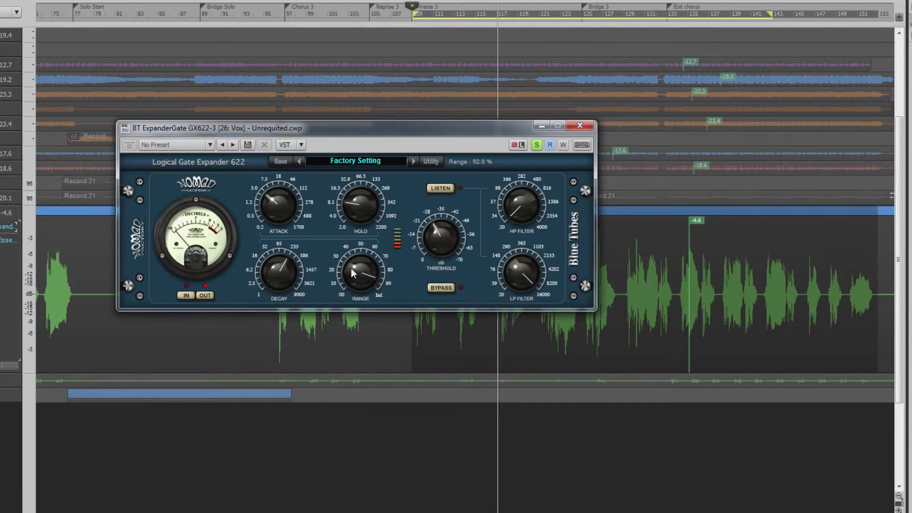
pyautogui.moveTo(352, 261); pyautogui.dragTo(351, 295)
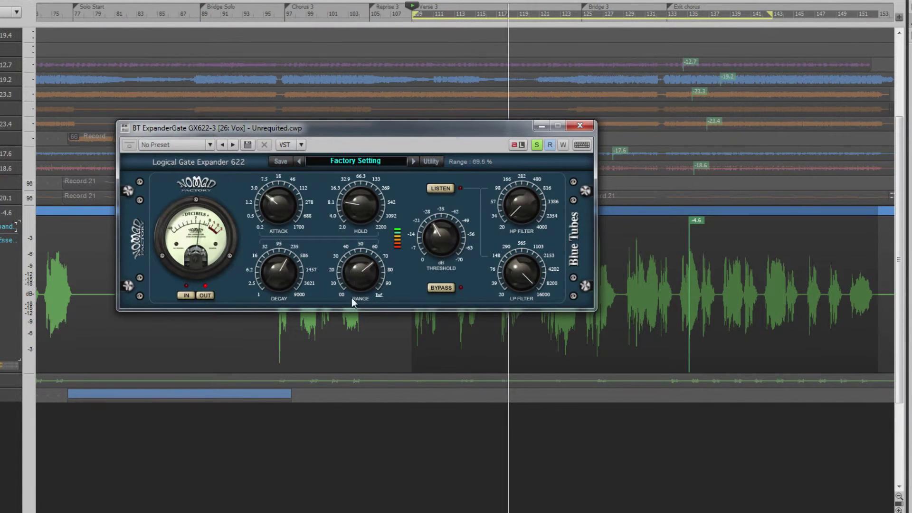
# Audition the GX622-3 gate at extreme range and threshold values, ending at 66.5% range and -32.2 dB threshold.
pyautogui.click(366, 394)
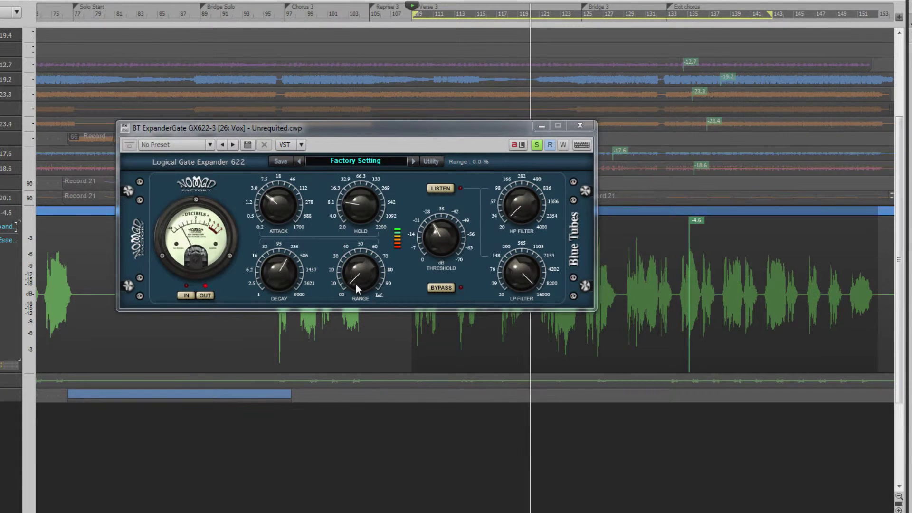
pyautogui.moveTo(353, 282); pyautogui.dragTo(354, 265)
pyautogui.moveTo(440, 244); pyautogui.dragTo(439, 230)
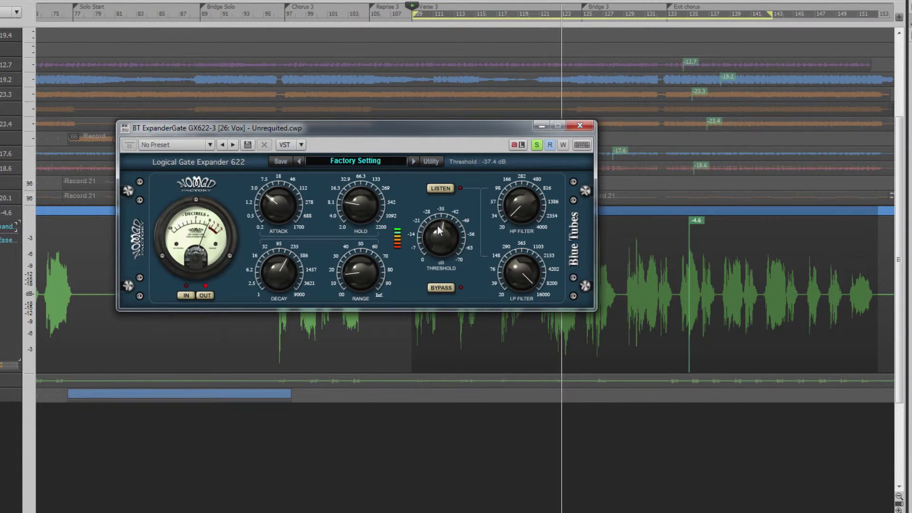
pyautogui.moveTo(352, 274); pyautogui.dragTo(354, 268)
pyautogui.moveTo(436, 253); pyautogui.dragTo(442, 183)
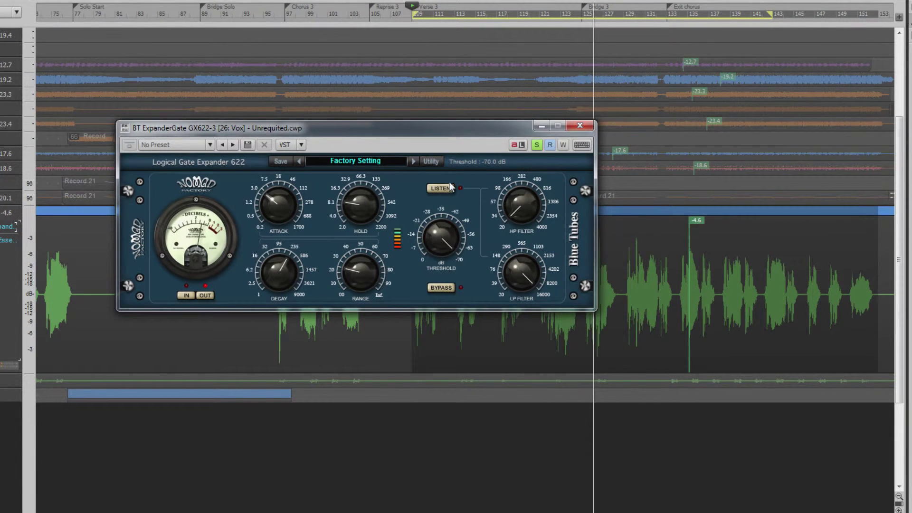
pyautogui.moveTo(348, 272); pyautogui.dragTo(360, 233)
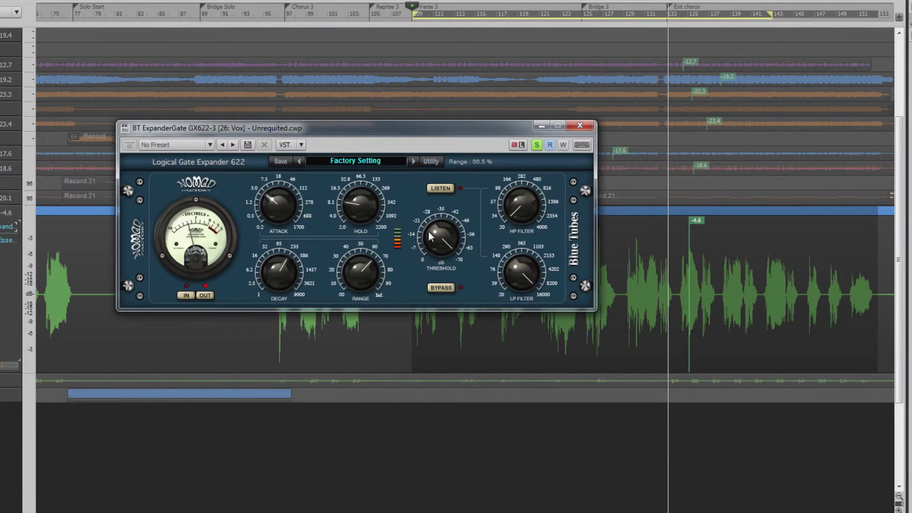
pyautogui.moveTo(432, 230); pyautogui.dragTo(431, 294)
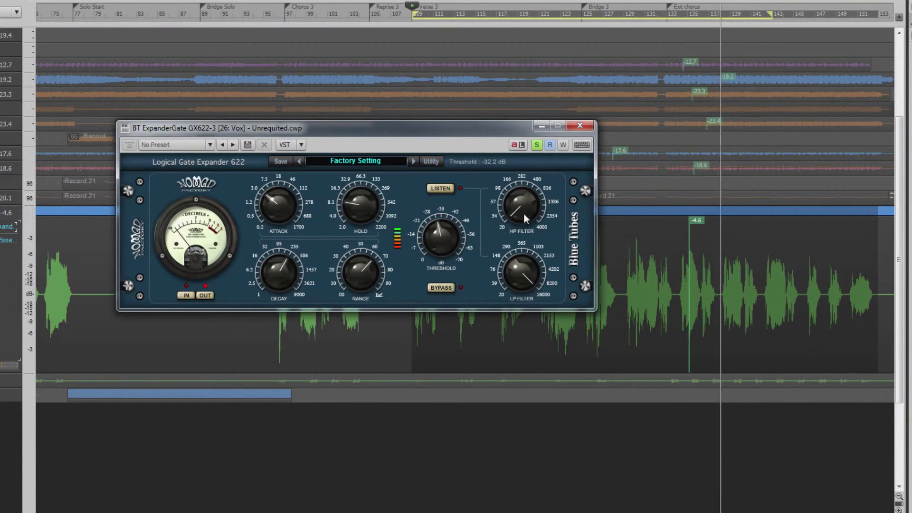
# Set the GX622-3 HP filter to 211.3 Hz and lower its LP filter, using Listen temporarily to audition the filtered signal.
pyautogui.moveTo(508, 205); pyautogui.dragTo(505, 169)
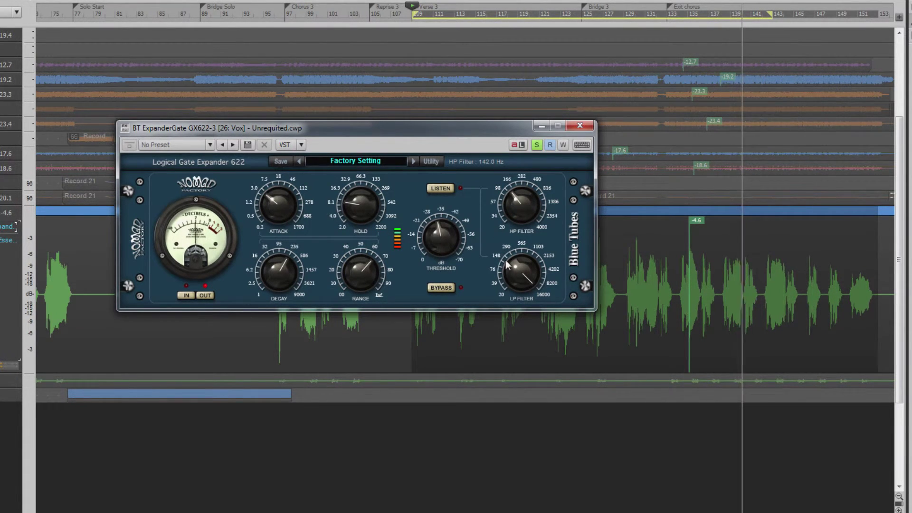
pyautogui.moveTo(511, 264); pyautogui.dragTo(512, 286)
pyautogui.click(446, 188)
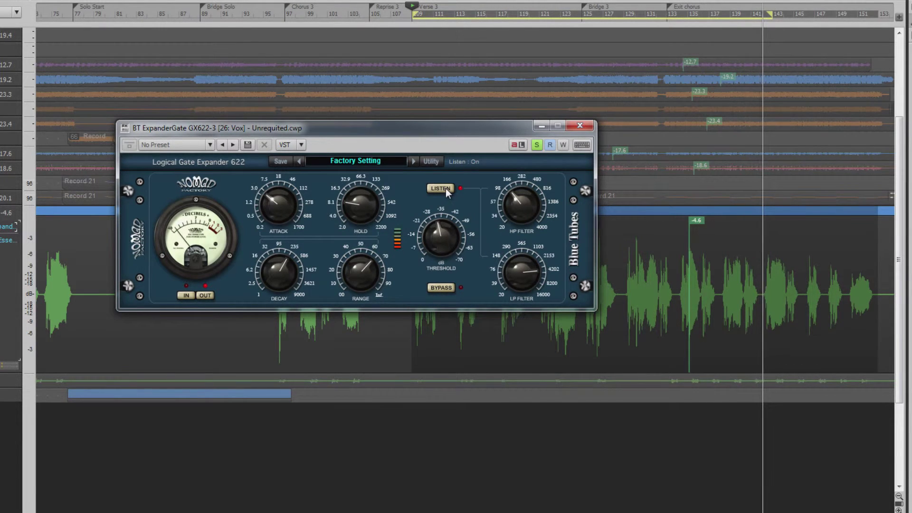
pyautogui.moveTo(516, 204); pyautogui.dragTo(515, 194)
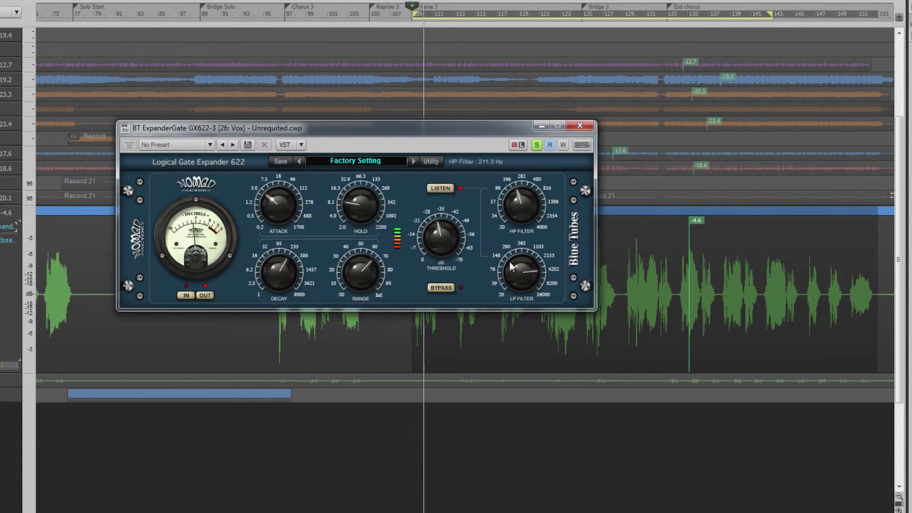
pyautogui.moveTo(521, 277)
pyautogui.mouseDown()
pyautogui.moveTo(526, 295)
pyautogui.moveTo(523, 285)
pyautogui.mouseUp()
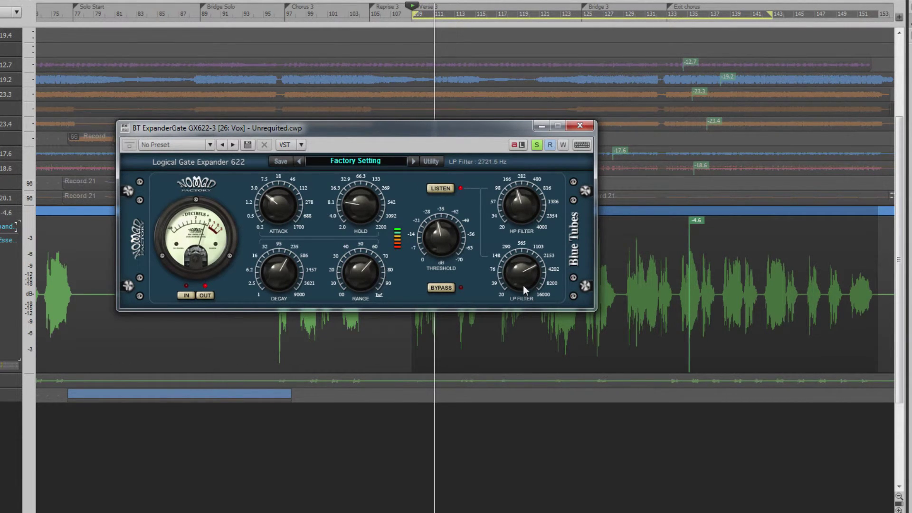
pyautogui.click(445, 188)
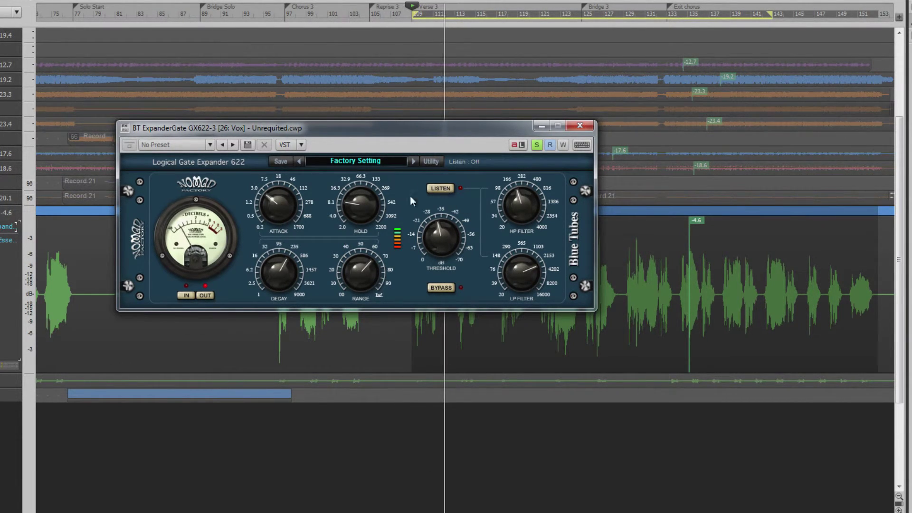
# Open the DeEsser DS2S-3 on the Vox track and switch its meter to input, then back to gain reduction.
pyautogui.click(5, 243)
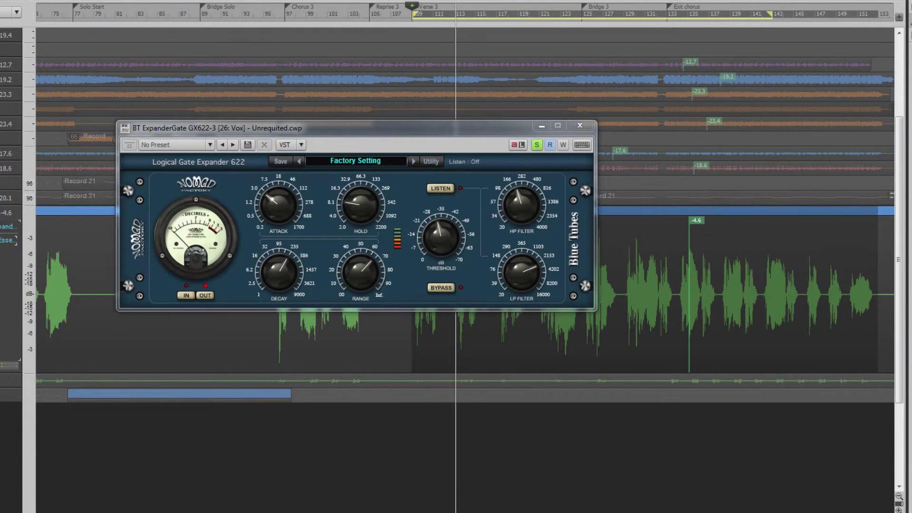
pyautogui.doubleClick(5, 243)
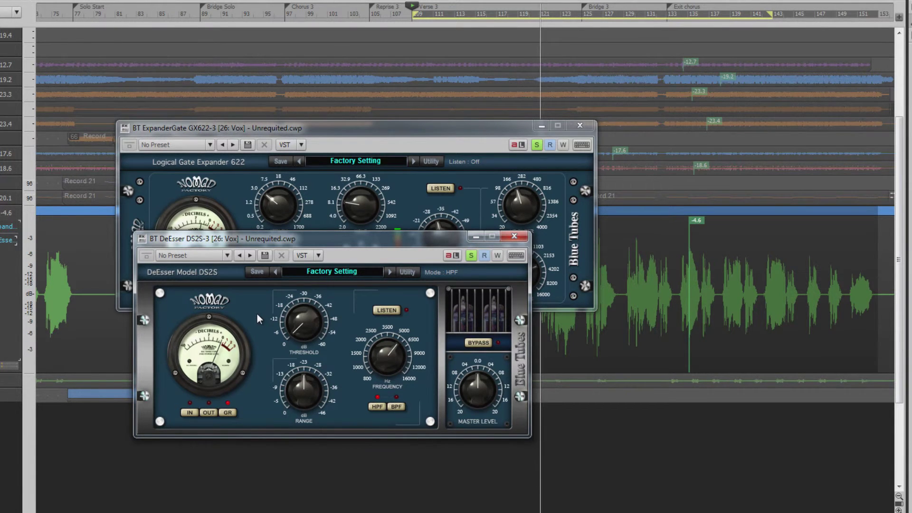
pyautogui.click(187, 414)
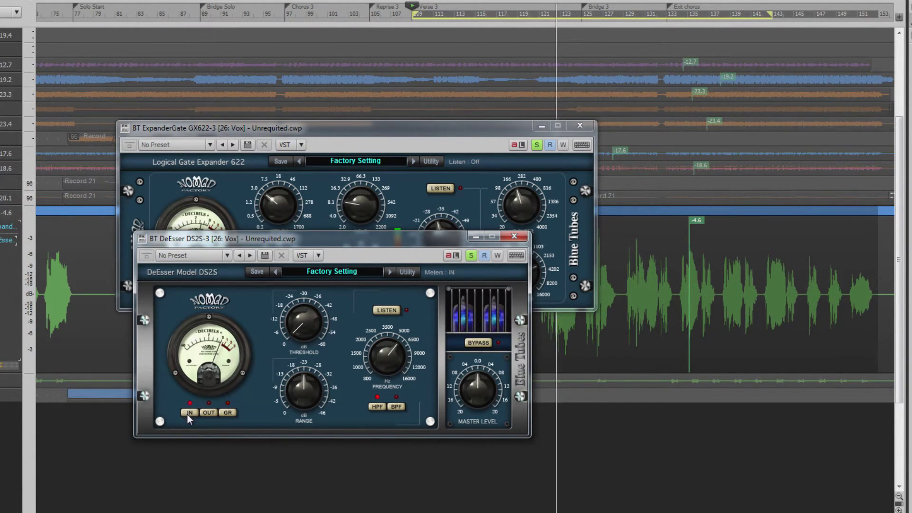
pyautogui.click(225, 413)
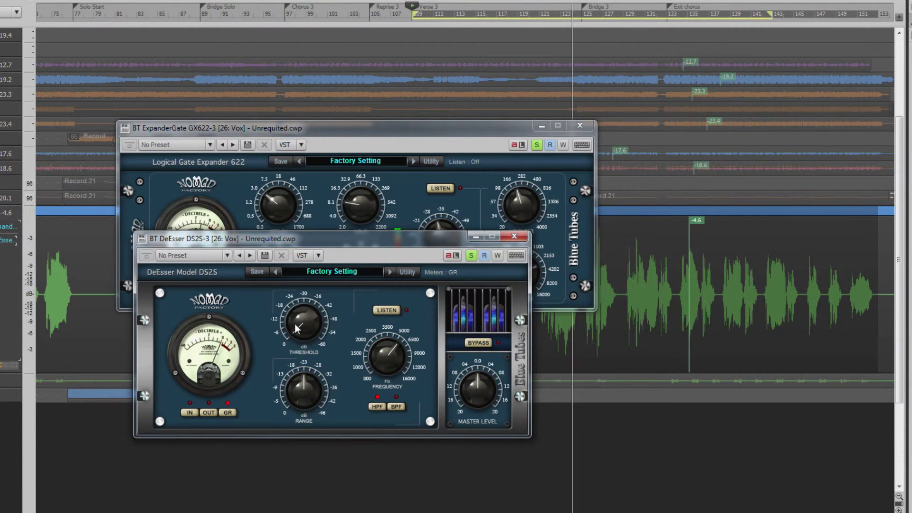
# With Listen on, set the DS2S-3 threshold to -36.0 dB and range to -27.6 dB, lowering the frequency slightly.
pyautogui.moveTo(293, 327); pyautogui.dragTo(295, 258)
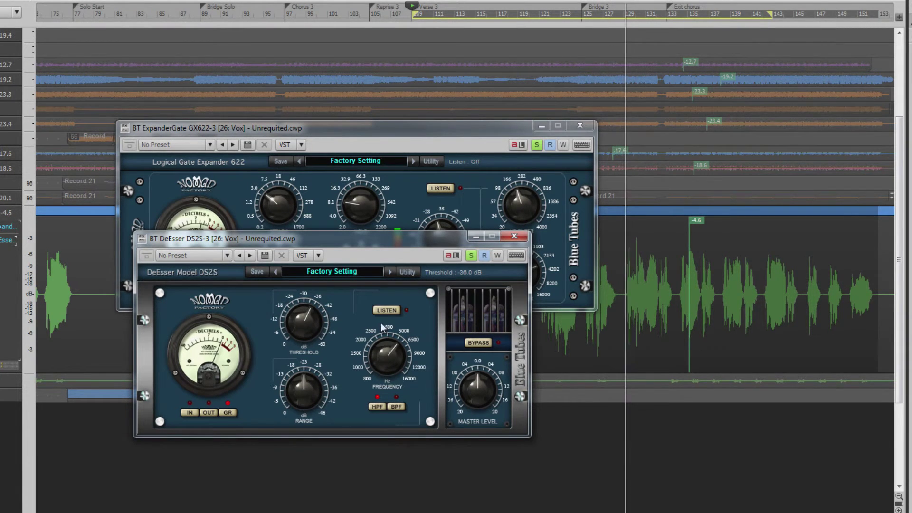
pyautogui.click(385, 355)
pyautogui.moveTo(386, 354); pyautogui.dragTo(384, 354)
pyautogui.click(303, 389)
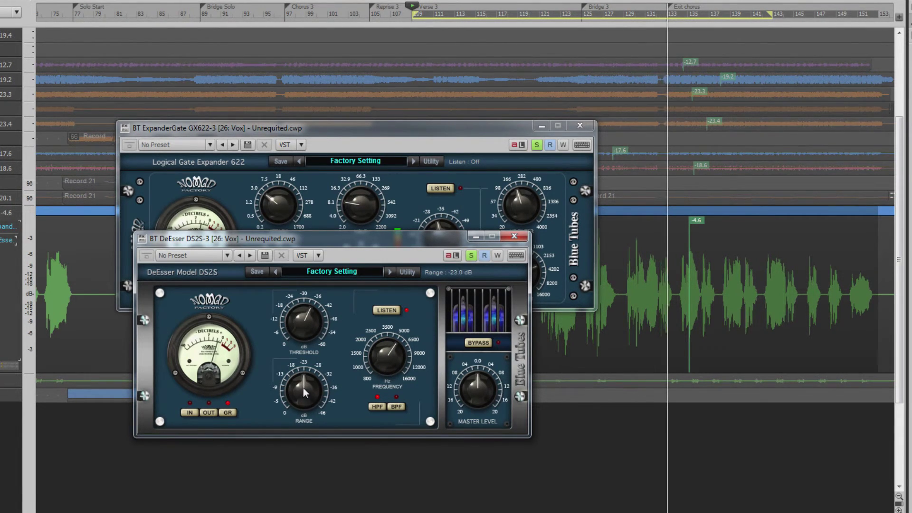
pyautogui.moveTo(305, 387); pyautogui.dragTo(304, 382)
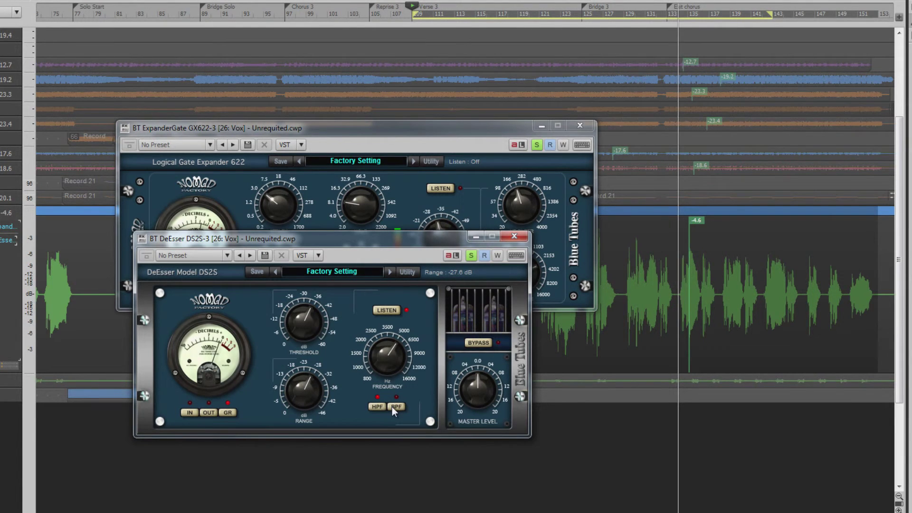
# Compare the DS2S-3's BPF and HPF modes, keep HPF, raise the frequency slightly and set the range to -25.5 dB.
pyautogui.click(381, 408)
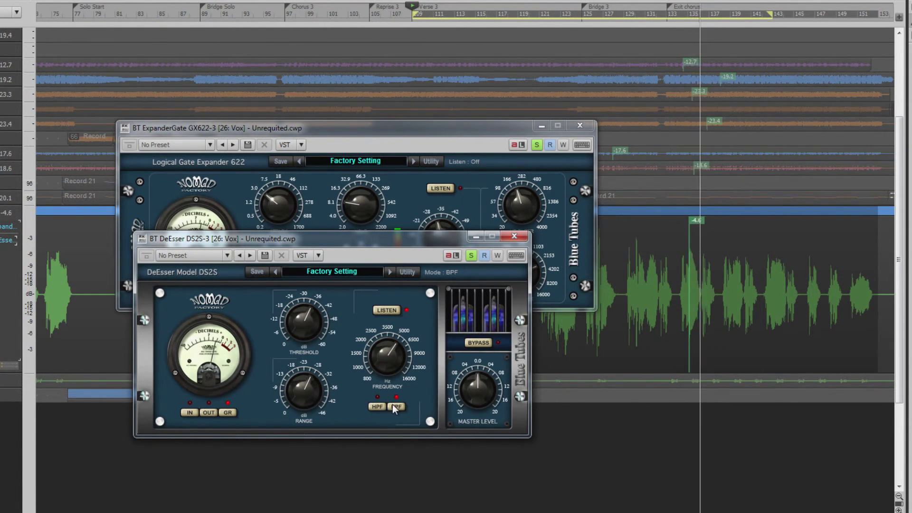
pyautogui.moveTo(391, 356)
pyautogui.moveTo(390, 356); pyautogui.dragTo(389, 357)
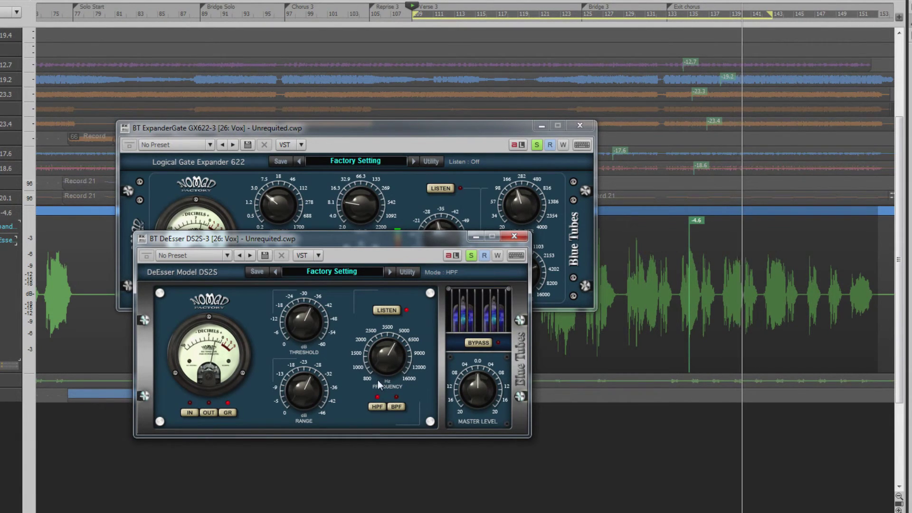
pyautogui.moveTo(381, 363); pyautogui.dragTo(383, 354)
pyautogui.moveTo(303, 386); pyautogui.dragTo(315, 392)
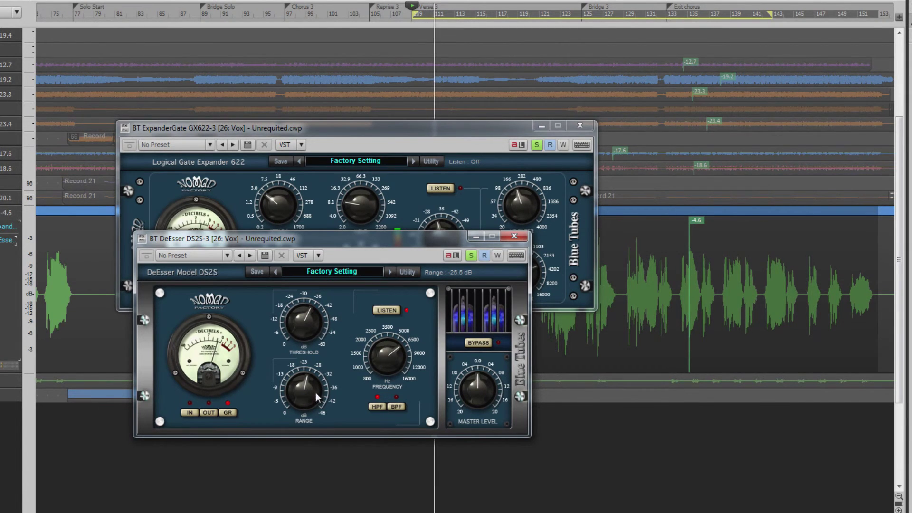
# Turn off Listen on the DS2S-3 and set its range to -28.8 dB.
pyautogui.click(380, 310)
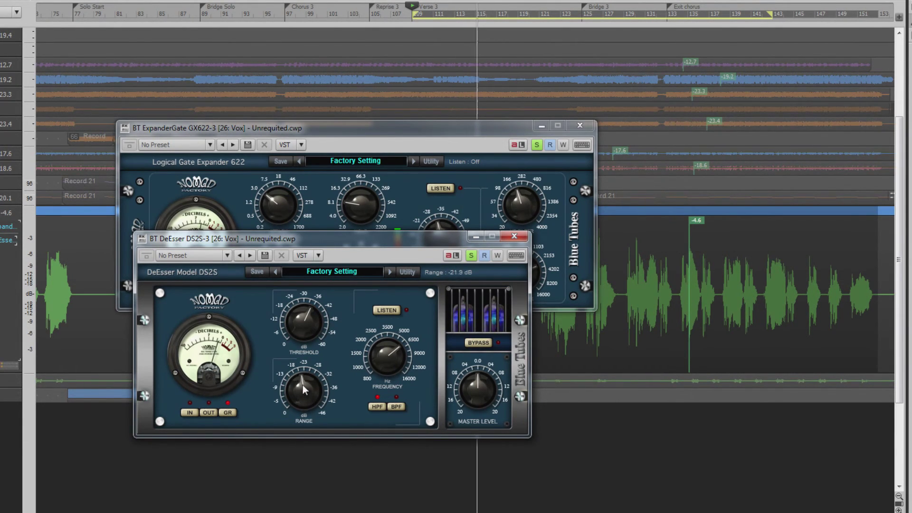
pyautogui.moveTo(304, 369); pyautogui.dragTo(306, 352)
pyautogui.moveTo(296, 394)
pyautogui.mouseDown()
pyautogui.moveTo(298, 375)
pyautogui.moveTo(299, 391)
pyautogui.mouseUp()
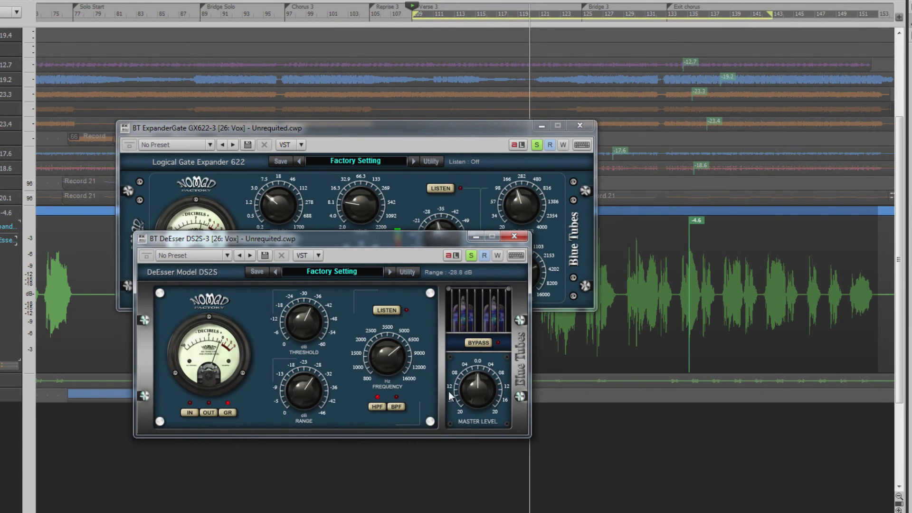
# Raise the DS2S-3 master level slightly above 0 and compare the vocal with bypass on, leaving the de-esser active.
pyautogui.moveTo(469, 386)
pyautogui.mouseDown()
pyautogui.moveTo(471, 370)
pyautogui.moveTo(472, 381)
pyautogui.mouseUp()
pyautogui.click(476, 343)
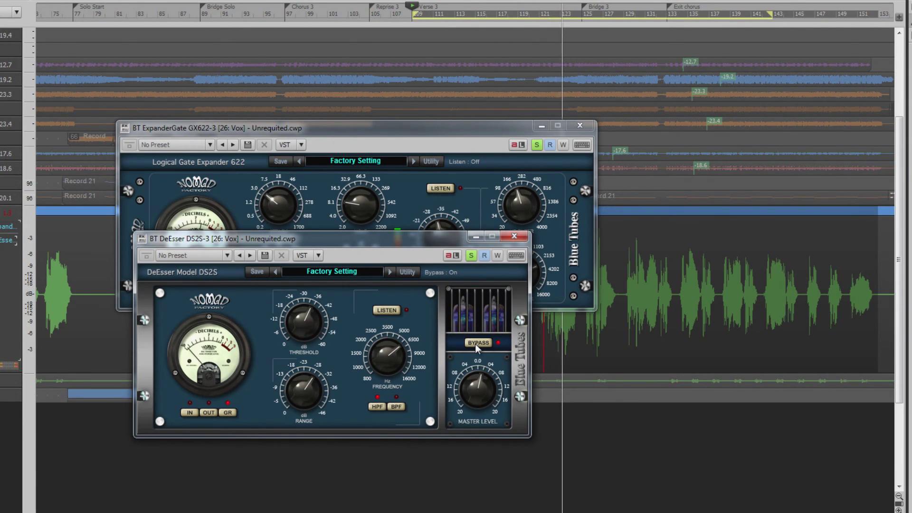
pyautogui.click(476, 343)
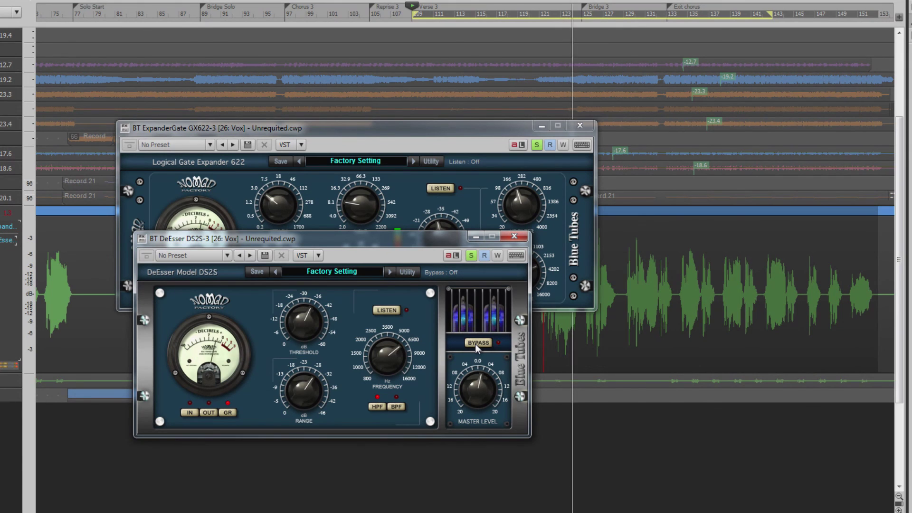